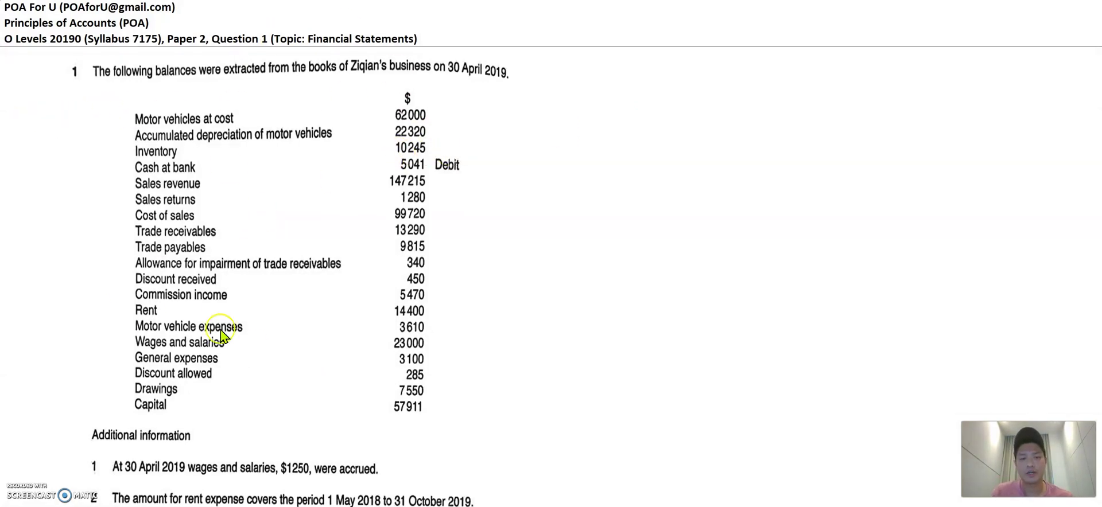
Show the heading "Step 1 a or b?" in the blank cell beside the question's opening line
{"action": "scroll", "coordinate": [253, 324], "scroll_direction": "down", "scroll_amount": 5}
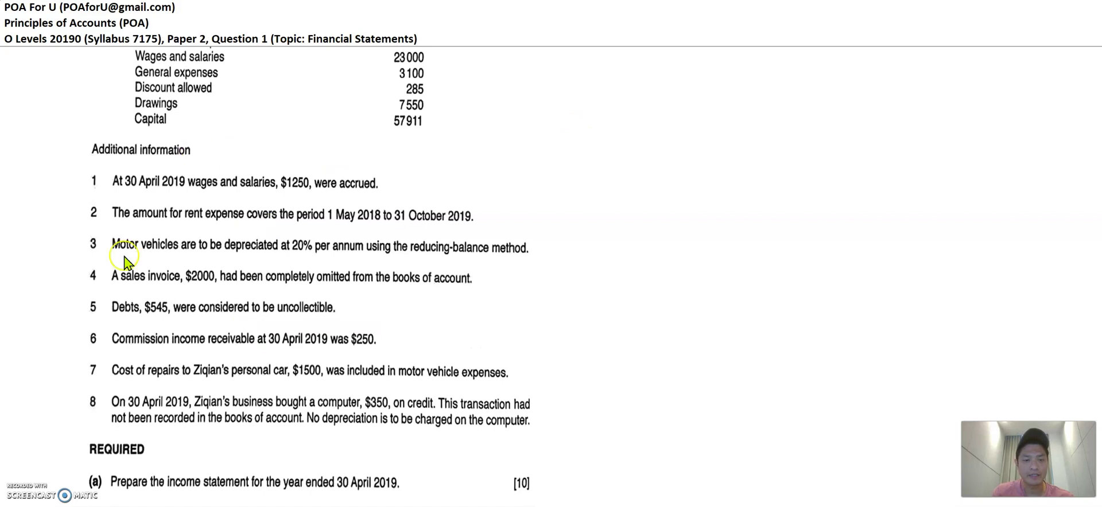
{"action": "scroll", "coordinate": [264, 310], "scroll_direction": "down", "scroll_amount": 2}
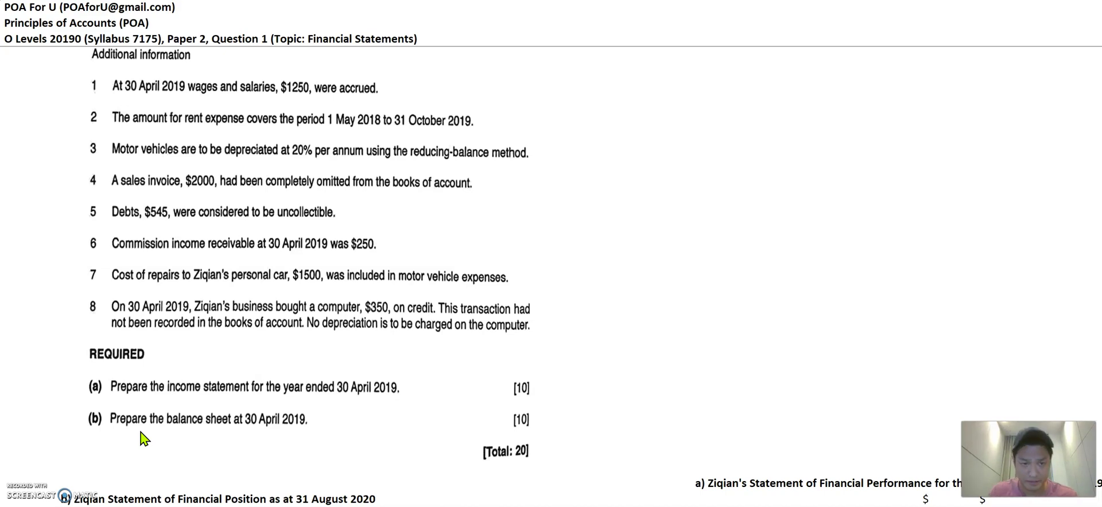
{"action": "scroll", "coordinate": [143, 439], "scroll_direction": "up", "scroll_amount": 5}
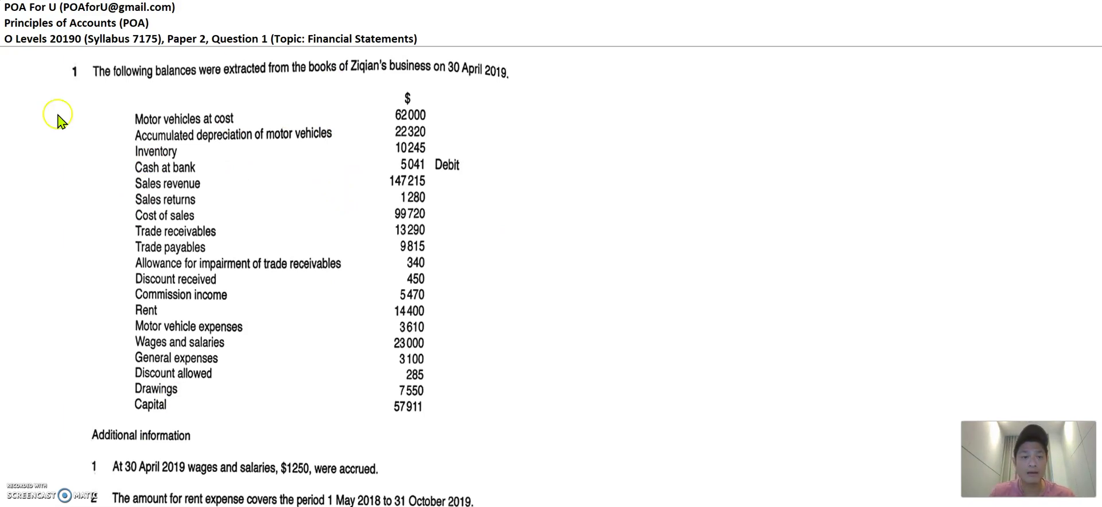
{"action": "left_click", "coordinate": [36, 68]}
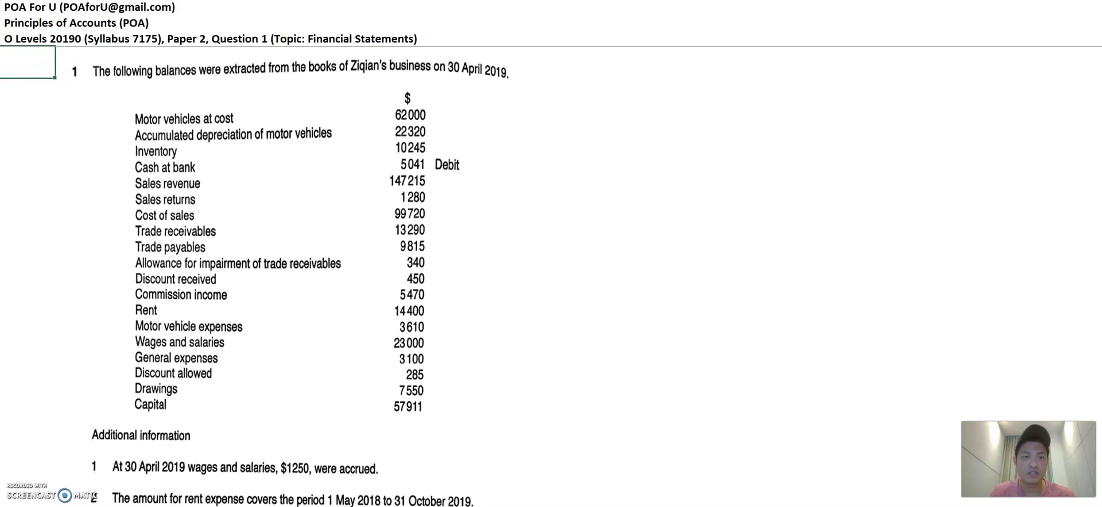
{"action": "left_click", "coordinate": [212, 0]}
{"action": "left_click", "coordinate": [225, 0]}
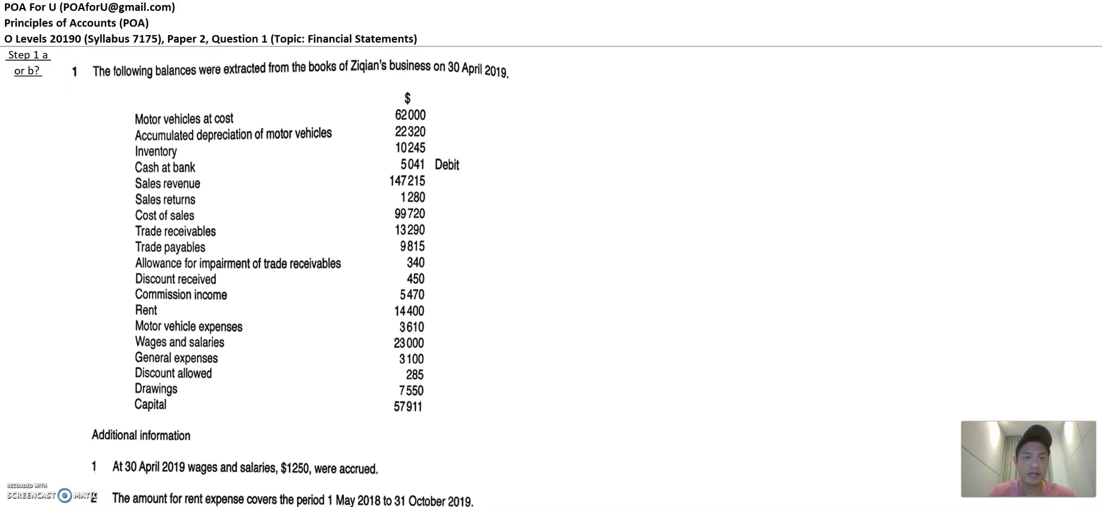
Label motor vehicles at cost, accumulated depreciation, inventory and cash at bank with "b" for the balance sheet
{"action": "left_click", "coordinate": [45, 135]}
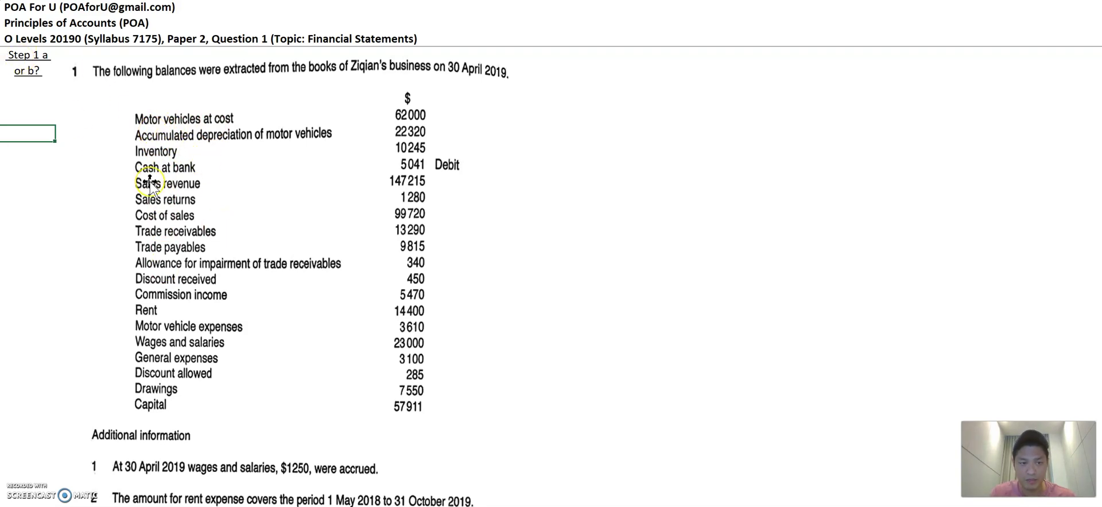
{"action": "scroll", "coordinate": [147, 179], "scroll_direction": "down", "scroll_amount": 8}
{"action": "scroll", "coordinate": [148, 181], "scroll_direction": "up", "scroll_amount": 1}
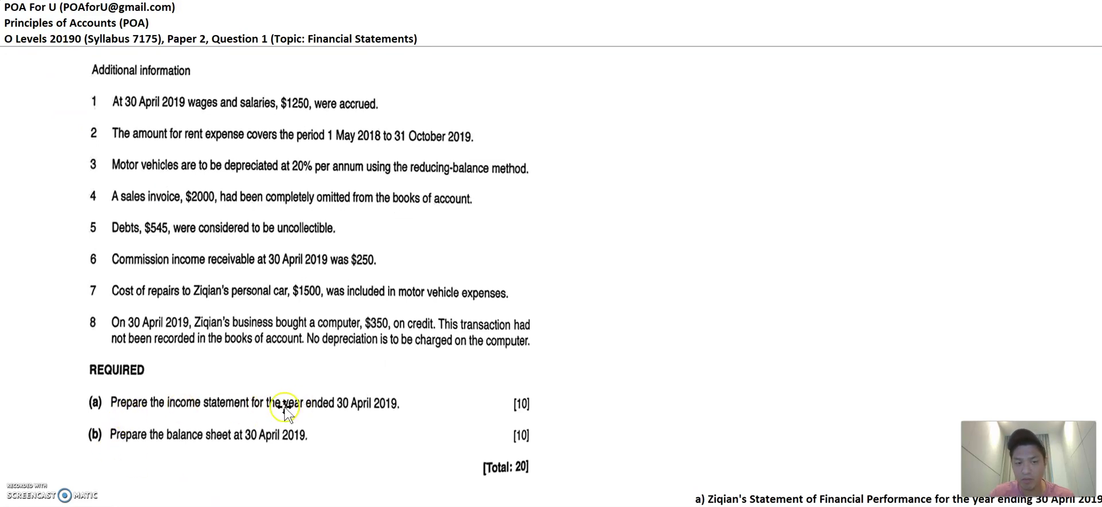
{"action": "scroll", "coordinate": [265, 443], "scroll_direction": "up", "scroll_amount": 10}
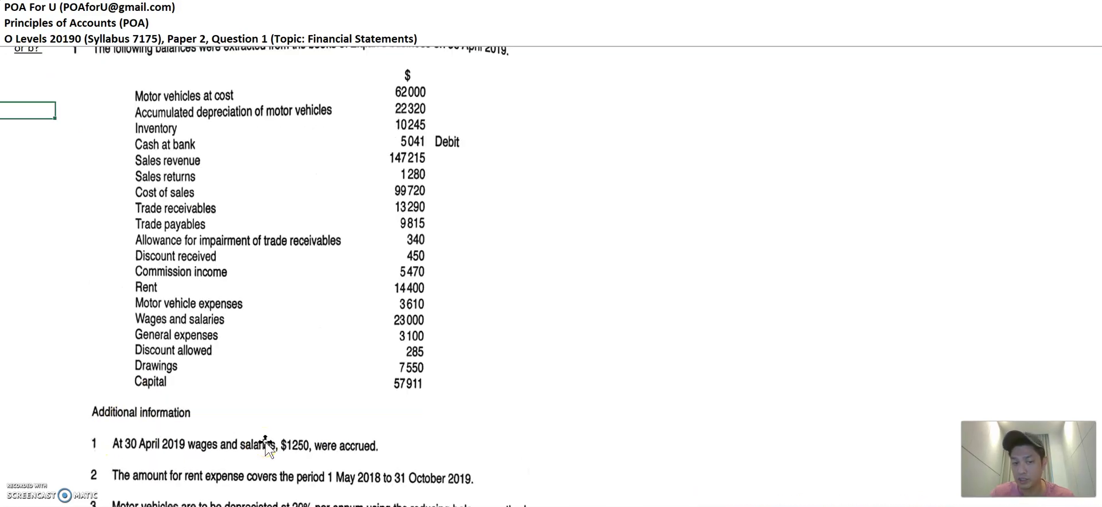
{"action": "left_click", "coordinate": [18, 119]}
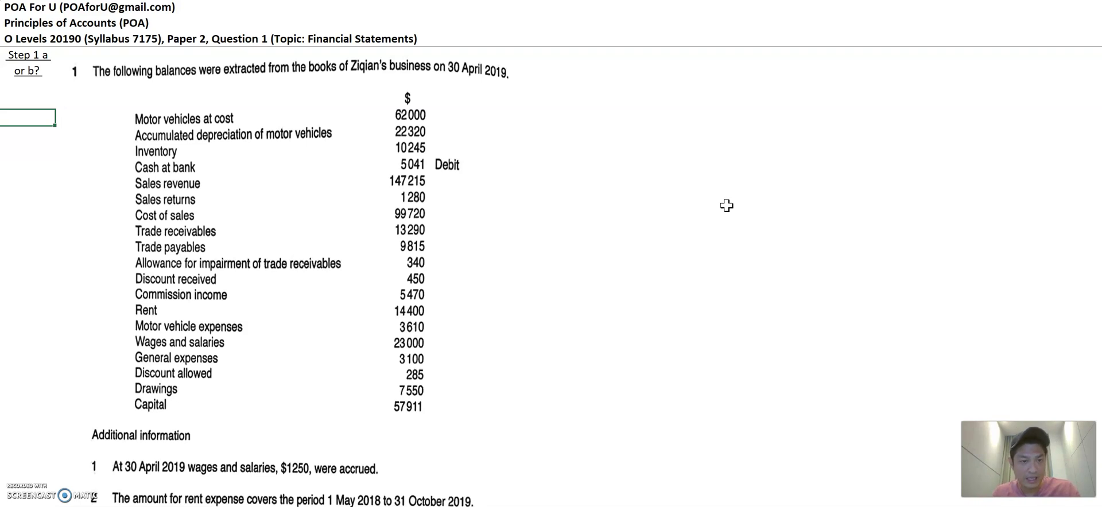
{"action": "type", "text": "b"}
{"action": "key", "text": "Return"}
{"action": "type", "text": "b"}
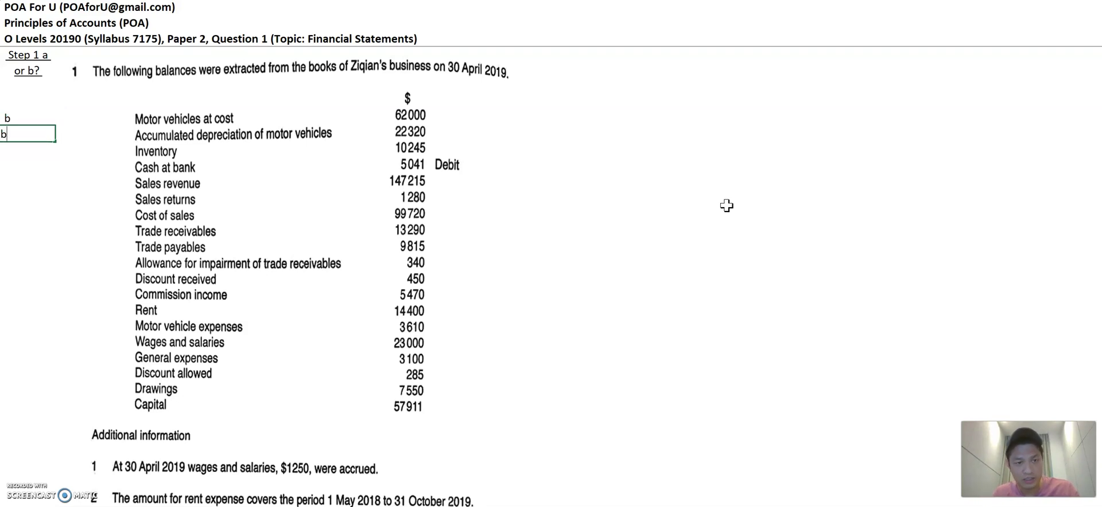
{"action": "key", "text": "Return"}
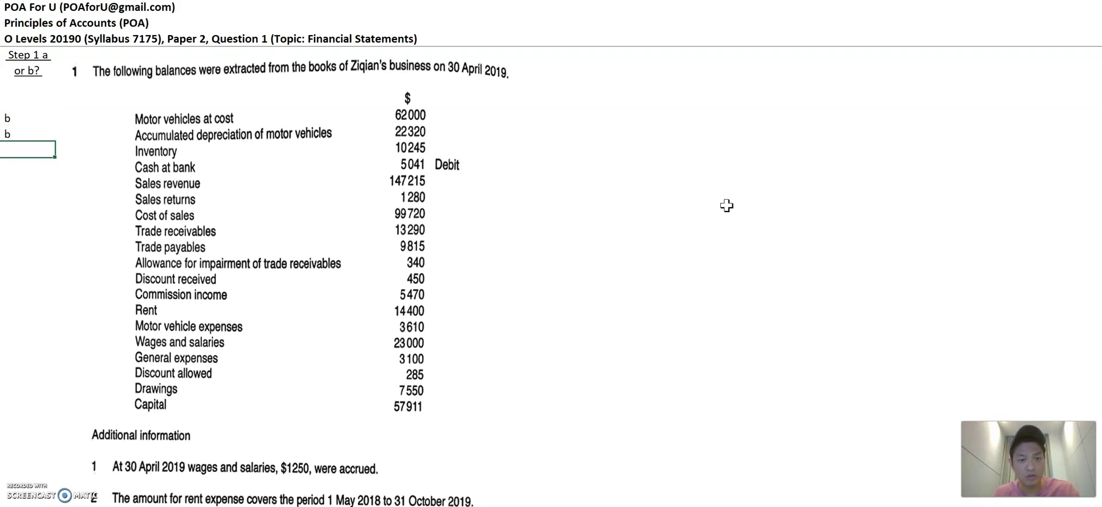
{"action": "type", "text": "b"}
{"action": "key", "text": "Return"}
{"action": "type", "text": "b"}
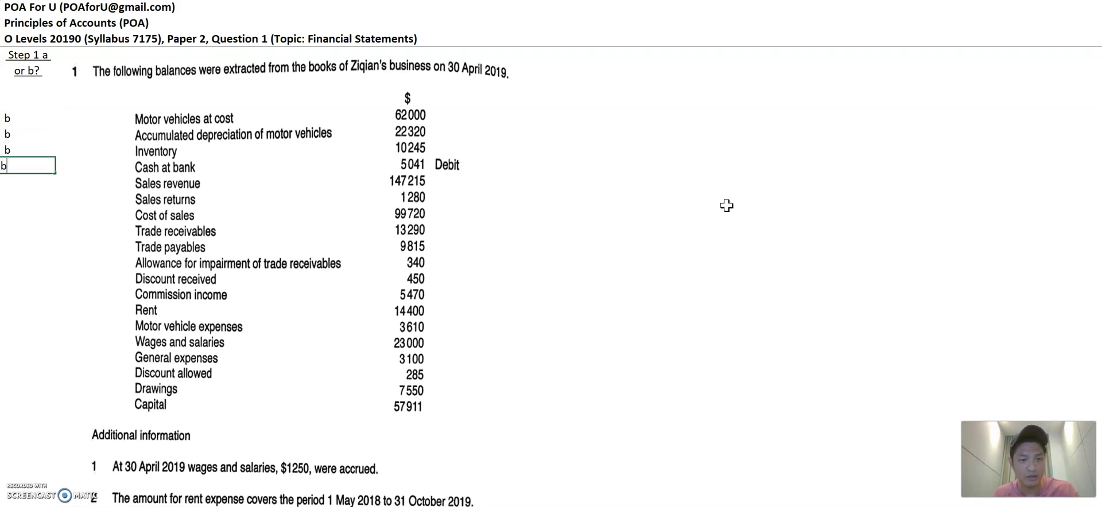
{"action": "key", "text": "Return"}
Label sales revenue, sales returns and cost of sales with "a" for the income statement
{"action": "type", "text": "a"}
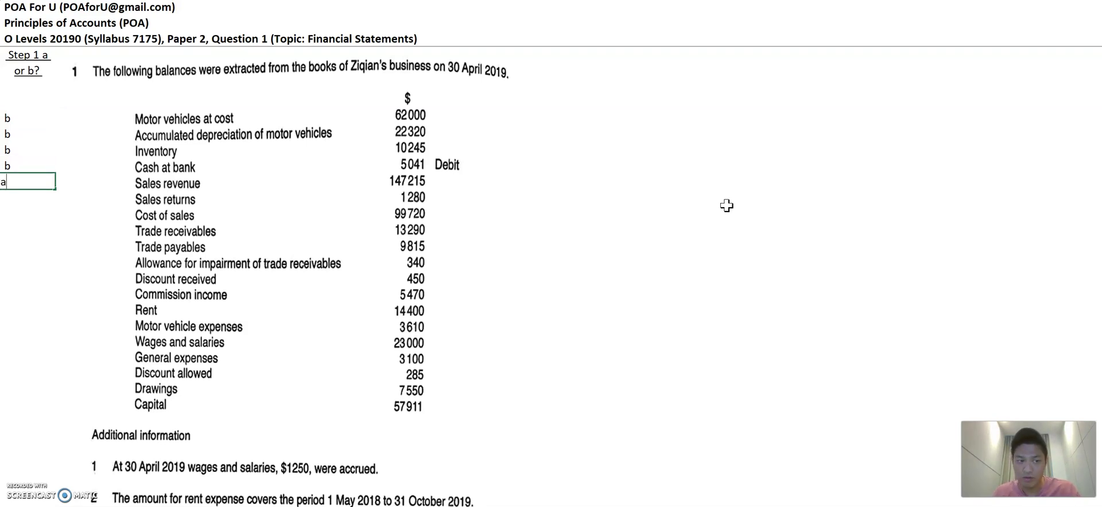
{"action": "key", "text": "Return"}
{"action": "type", "text": "a"}
{"action": "key", "text": "Return"}
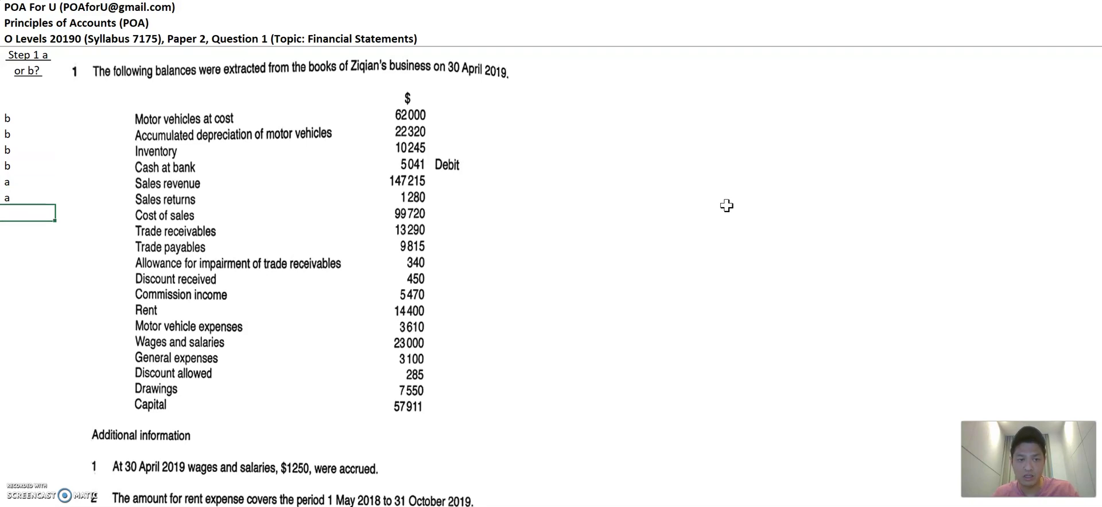
{"action": "type", "text": "a"}
{"action": "key", "text": "Return"}
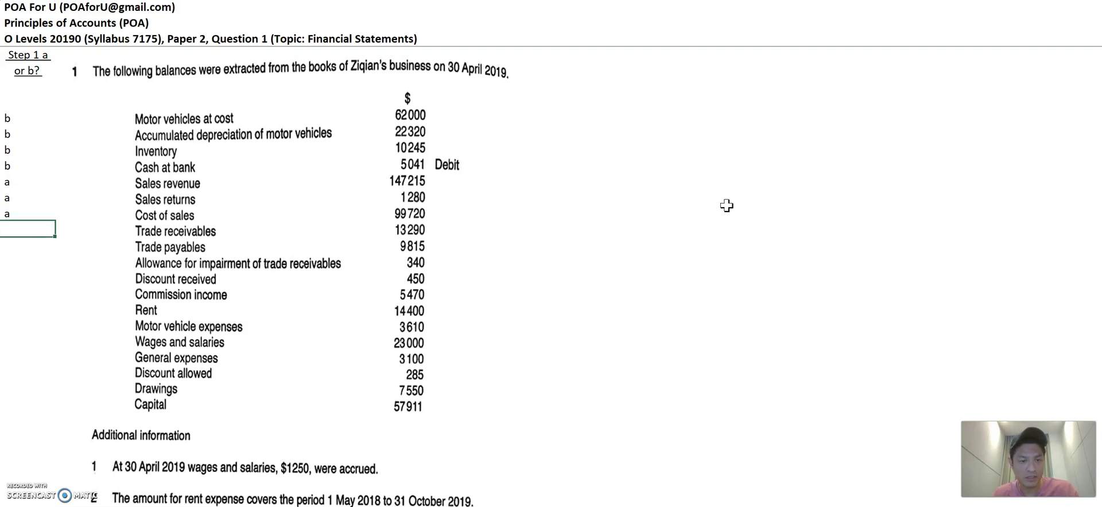
Label trade receivables, trade payables and allowance for impairment of trade receivables with "b"
{"action": "type", "text": "b"}
{"action": "key", "text": "Return"}
{"action": "type", "text": "b"}
{"action": "key", "text": "Return"}
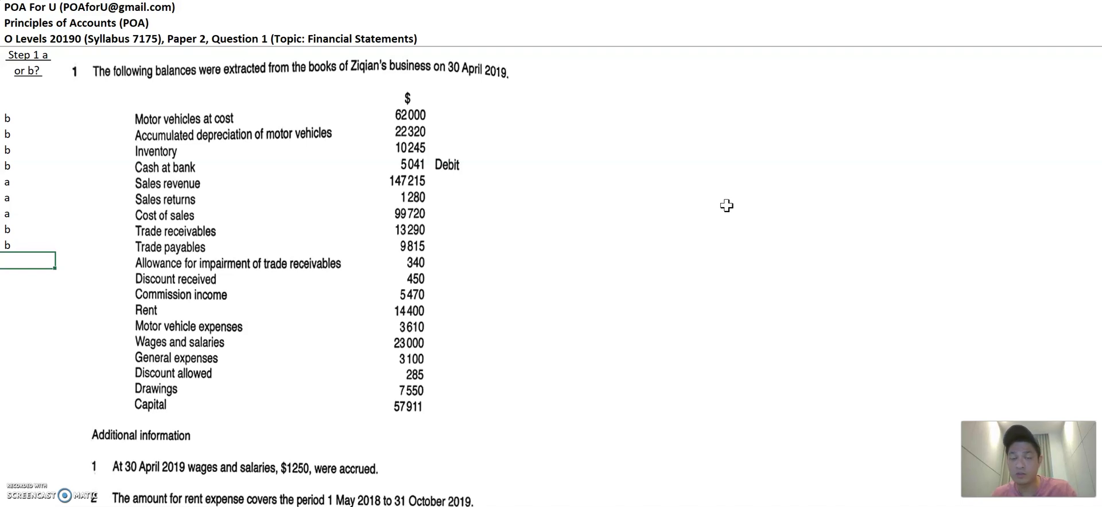
{"action": "type", "text": "b"}
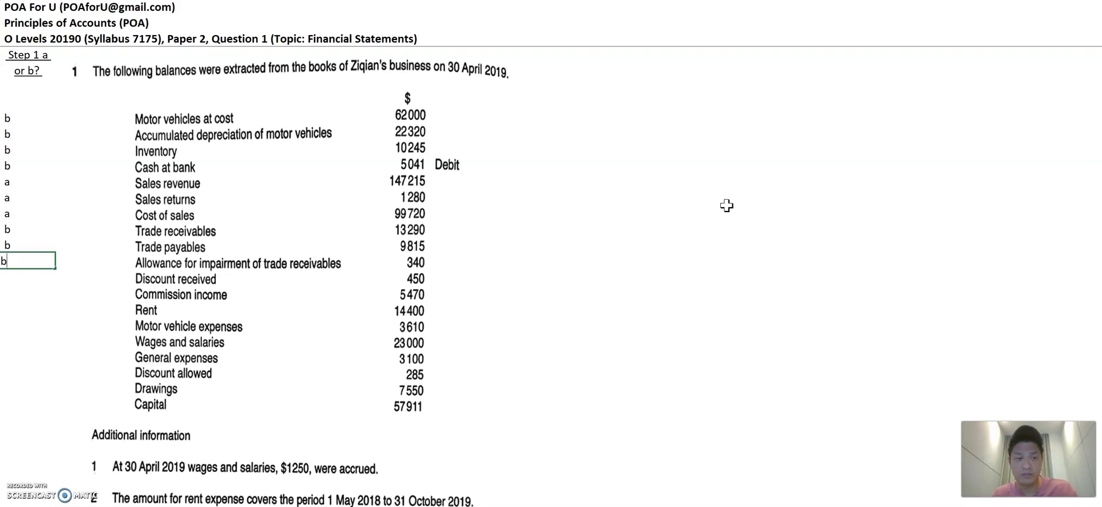
{"action": "key", "text": "Return"}
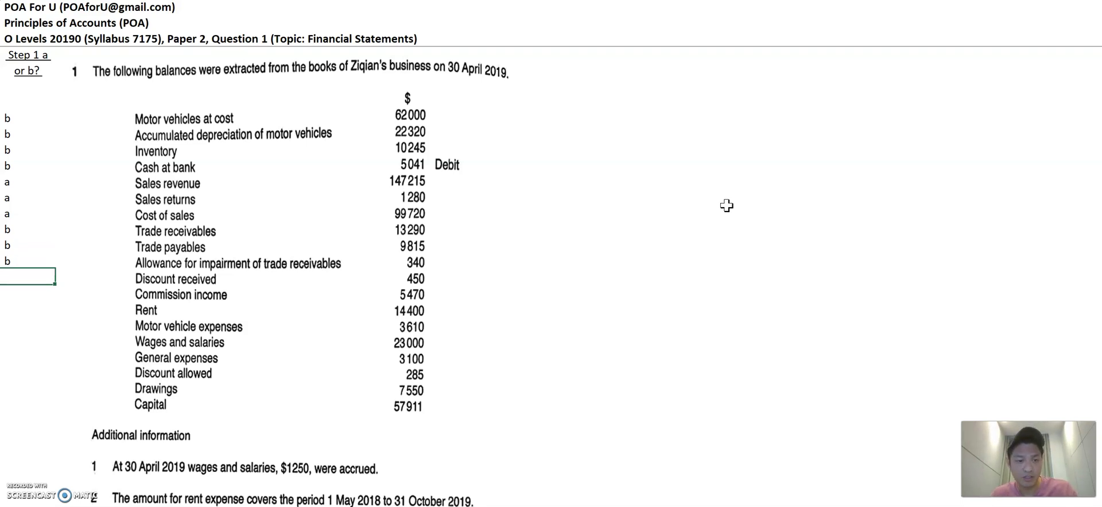
Label discount received and commission income with "a"
{"action": "type", "text": "a"}
{"action": "key", "text": "Return"}
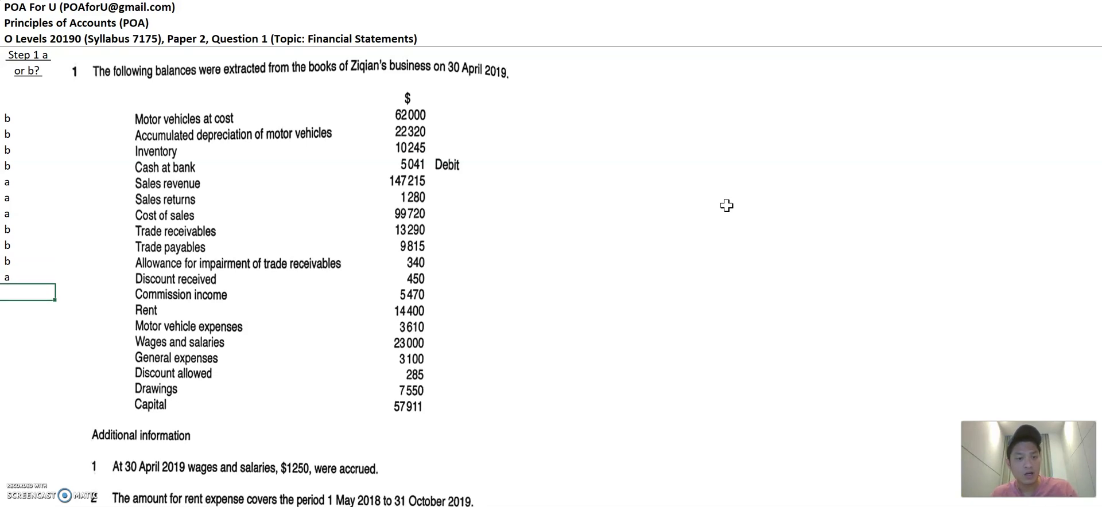
{"action": "type", "text": "a"}
{"action": "key", "text": "Return"}
Label rent, motor vehicle expenses, wages and salaries, general expenses and discount allowed with "a"
{"action": "type", "text": "a"}
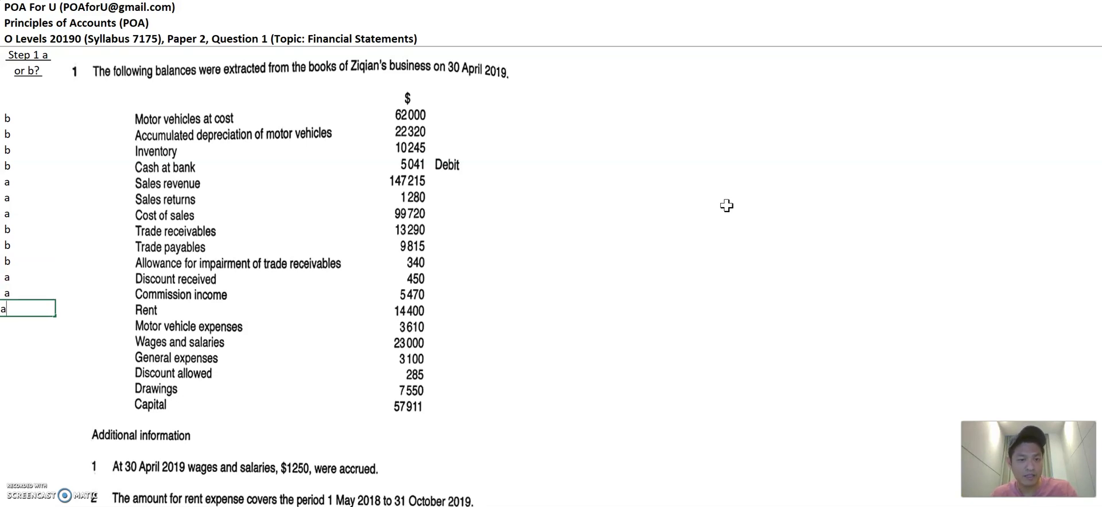
{"action": "key", "text": "Return"}
{"action": "type", "text": "a"}
{"action": "key", "text": "Return"}
{"action": "type", "text": "a"}
{"action": "key", "text": "Return"}
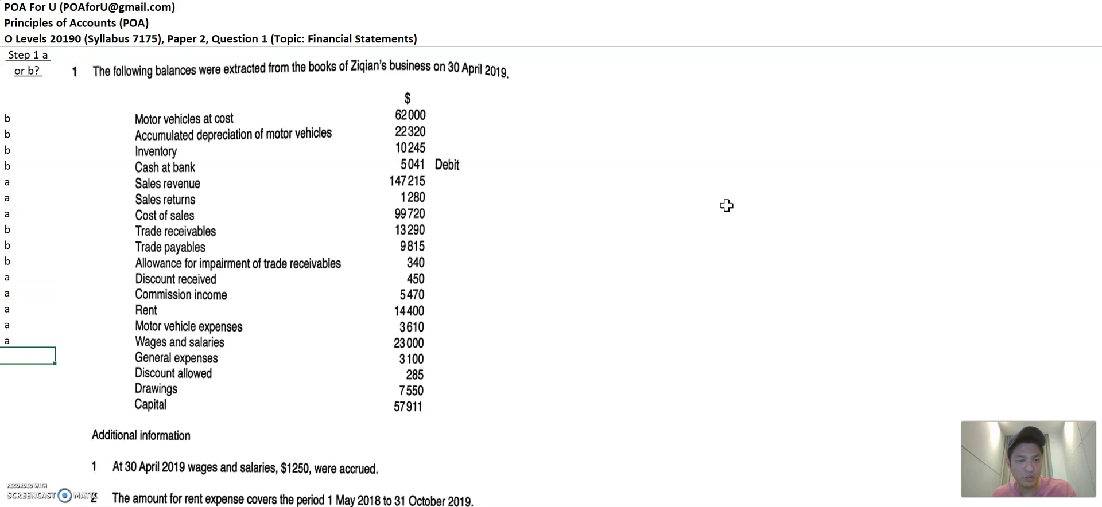
{"action": "type", "text": "a"}
{"action": "key", "text": "Return"}
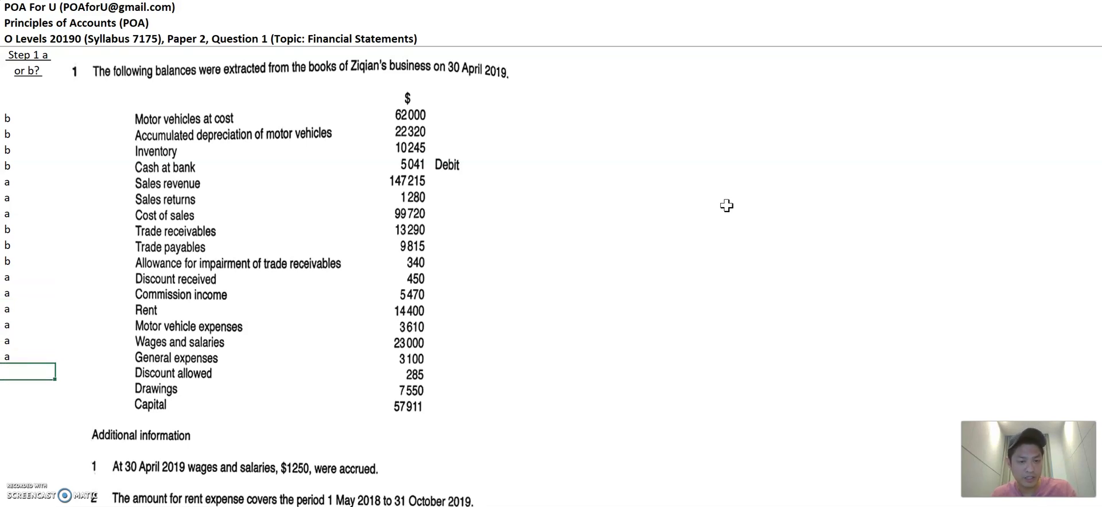
{"action": "type", "text": "a"}
{"action": "key", "text": "Return"}
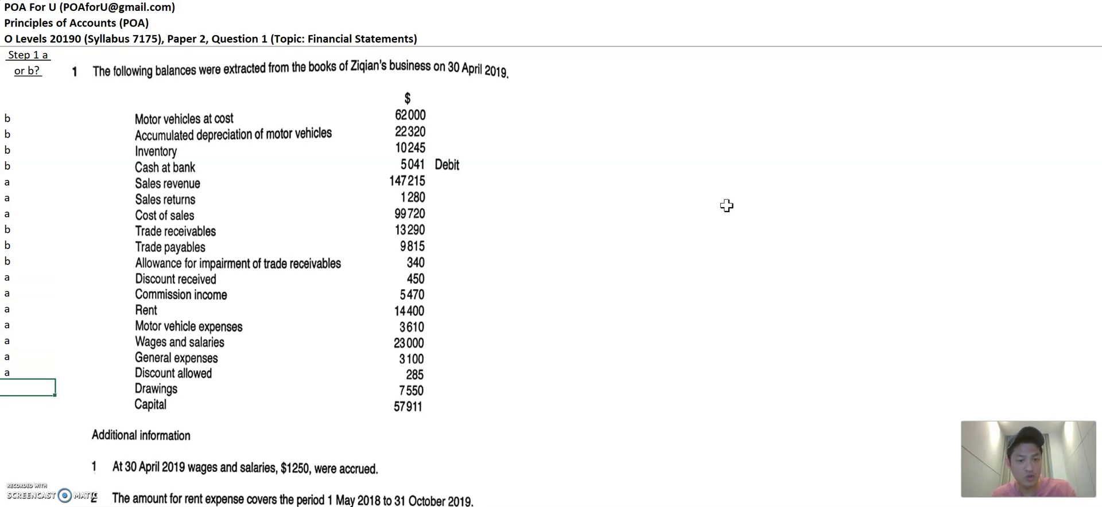
Label drawings and capital with "b" to complete the classification of the balances
{"action": "type", "text": "b"}
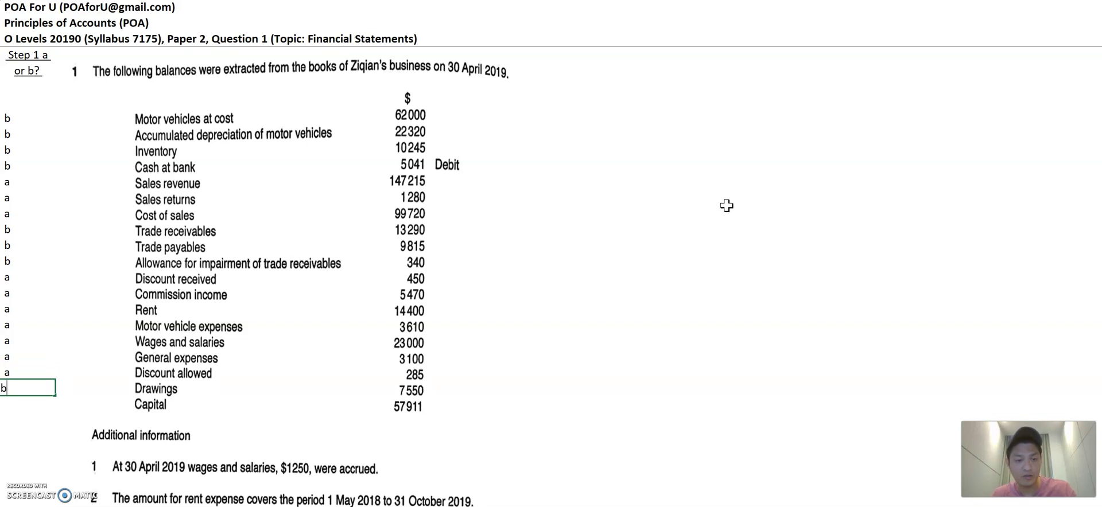
{"action": "key", "text": "Return"}
{"action": "type", "text": "b"}
{"action": "key", "text": "Return"}
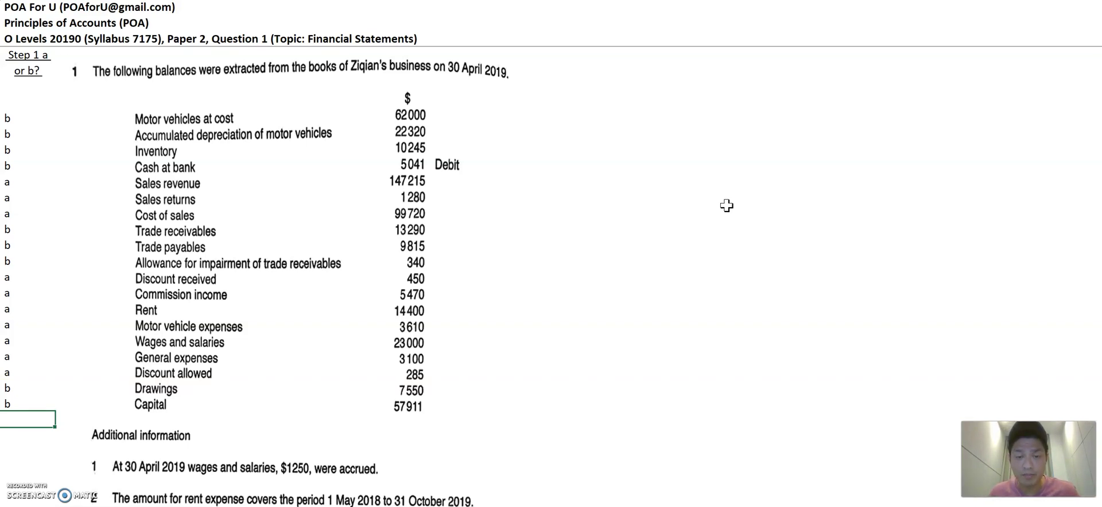
Show the "Step 2 (Journal Entries)" heading, numbers 1 to 8 and an x on line 1 in the blank area beside the additional information
{"action": "scroll", "coordinate": [727, 206], "scroll_direction": "down", "scroll_amount": 3}
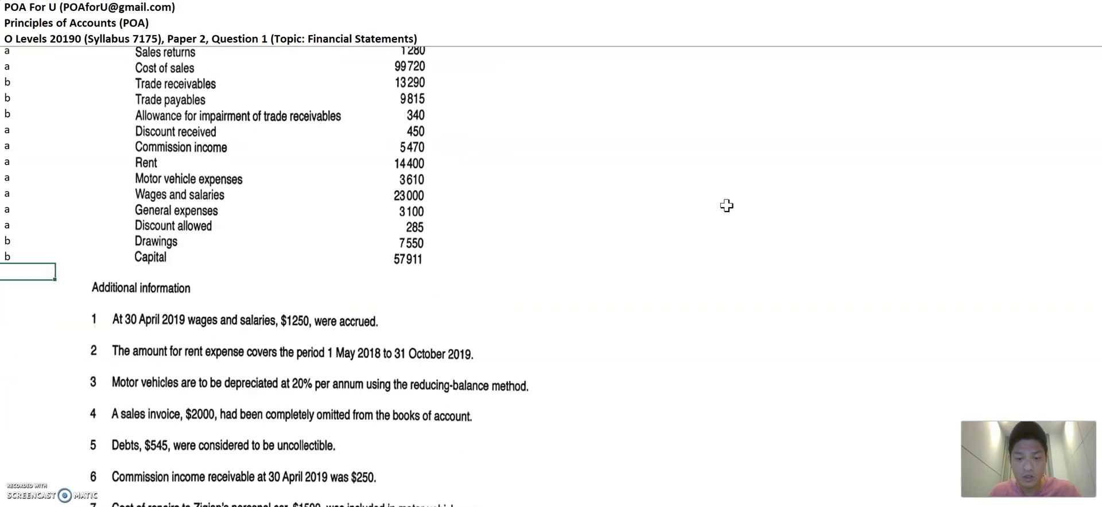
{"action": "left_click", "coordinate": [597, 304]}
{"action": "key", "text": "shift+Right"}
{"action": "key", "text": "shift+Right"}
{"action": "key", "text": "shift+Right"}
{"action": "key", "text": "shift+Right"}
{"action": "key", "text": "shift+Right"}
{"action": "key", "text": "shift+Right"}
{"action": "key", "text": "shift+Right"}
{"action": "key", "text": "shift+Right"}
{"action": "key", "text": "shift+Right"}
{"action": "key", "text": "shift+Right"}
{"action": "key", "text": "shift+Right"}
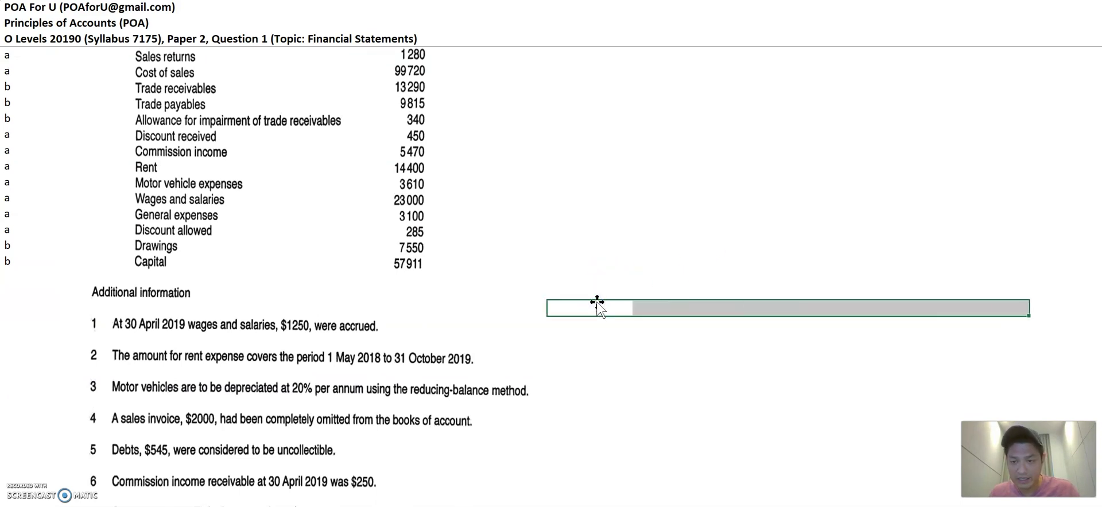
{"action": "key", "text": "shift+Down"}
{"action": "key", "text": "shift+Down"}
{"action": "key", "text": "shift+Down"}
{"action": "key", "text": "shift+Down"}
{"action": "key", "text": "shift+Down"}
{"action": "key", "text": "shift+Down"}
{"action": "key", "text": "shift+Down"}
{"action": "key", "text": "shift+Down"}
{"action": "key", "text": "shift+Down"}
{"action": "key", "text": "shift+Down"}
{"action": "key", "text": "shift+Down"}
{"action": "key", "text": "shift+Down"}
{"action": "key", "text": "shift+Down"}
{"action": "key", "text": "shift+Down"}
{"action": "key", "text": "shift+Down"}
{"action": "key", "text": "shift+Down"}
{"action": "key", "text": "shift+Down"}
{"action": "key", "text": "shift+Down"}
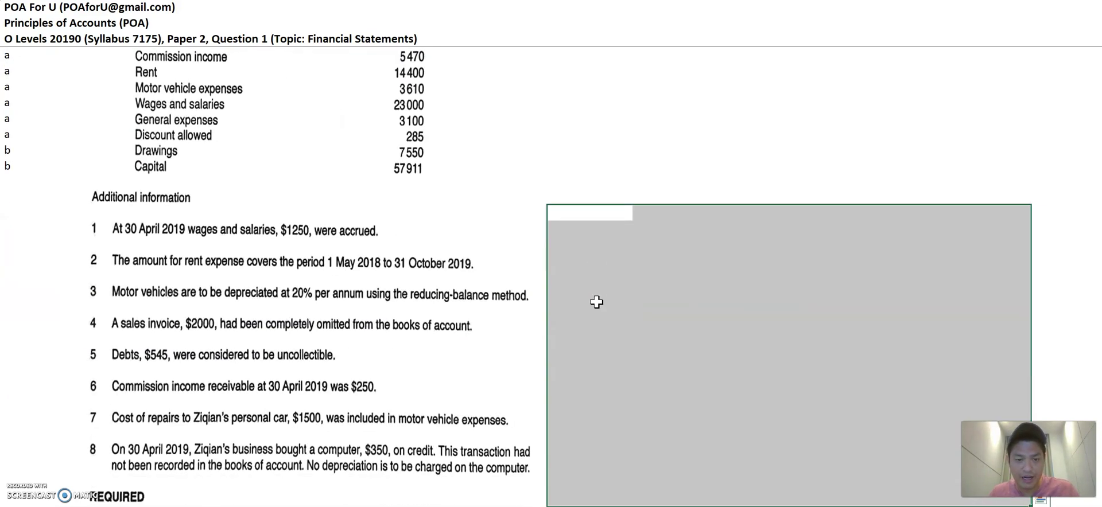
{"action": "type", "text": "Step 2 (Journal Entries) 1\tx 2 3 4 5 6 7 8"}
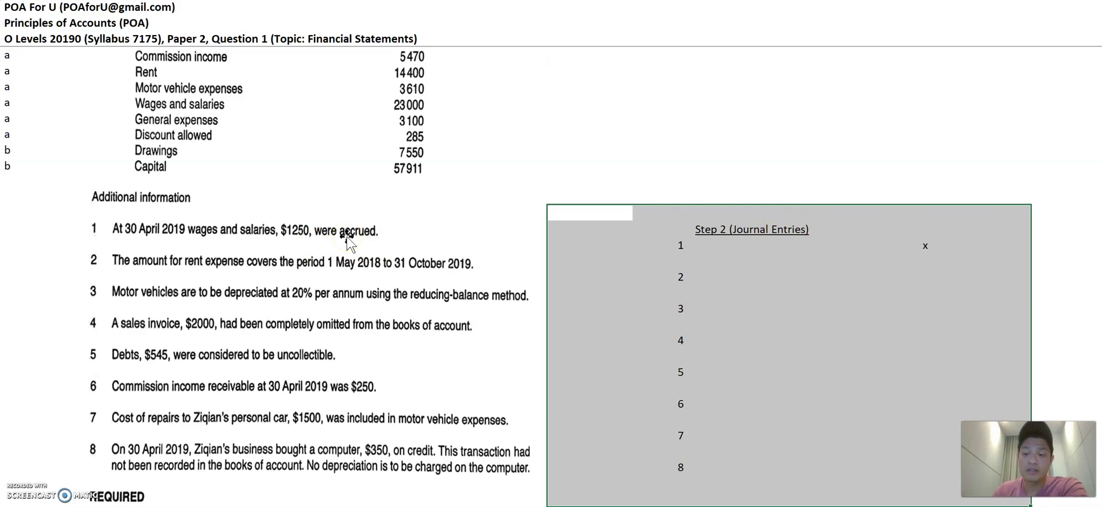
{"action": "left_click", "coordinate": [727, 243]}
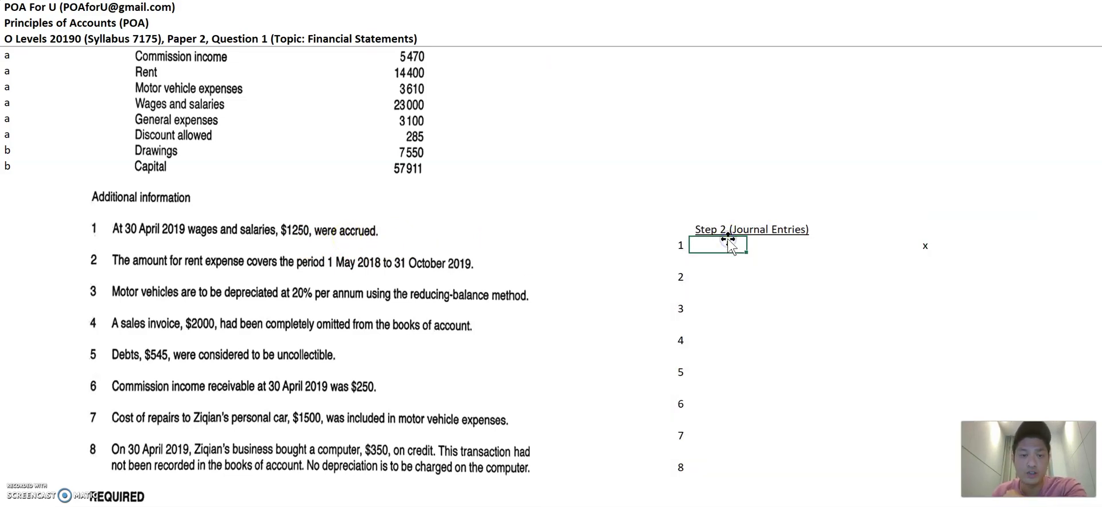
Enter the credit line of journal entry 1 as "Cr W&S Payables" with an amount of 1250
{"action": "scroll", "coordinate": [728, 244], "scroll_direction": "up", "scroll_amount": 3}
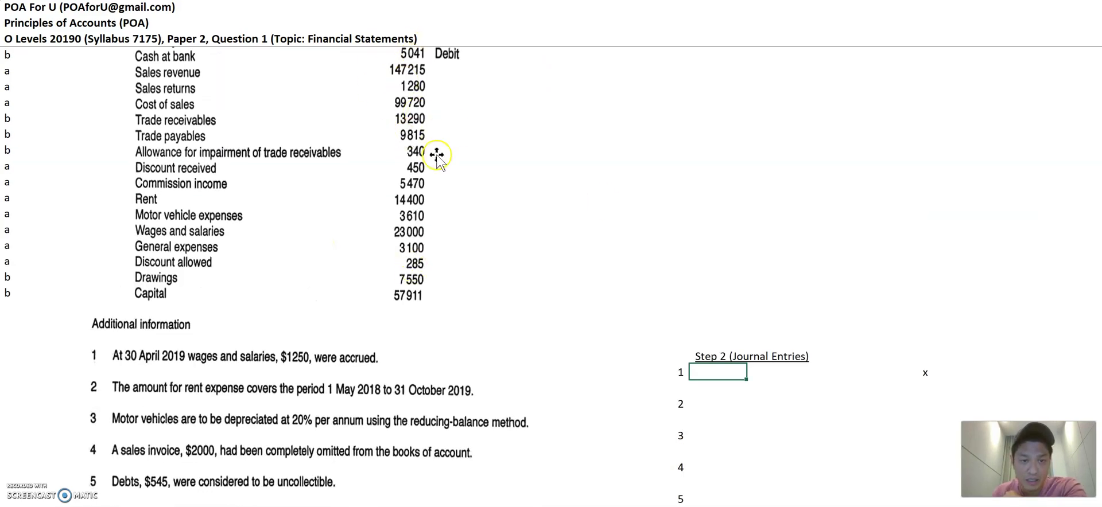
{"action": "scroll", "coordinate": [436, 155], "scroll_direction": "up", "scroll_amount": 2}
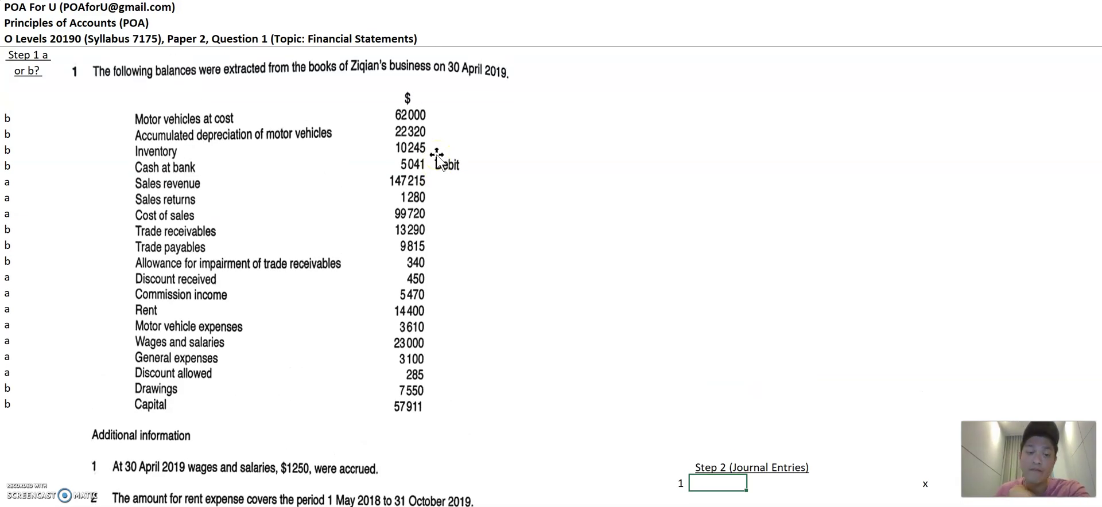
{"action": "scroll", "coordinate": [681, 284], "scroll_direction": "down", "scroll_amount": 3}
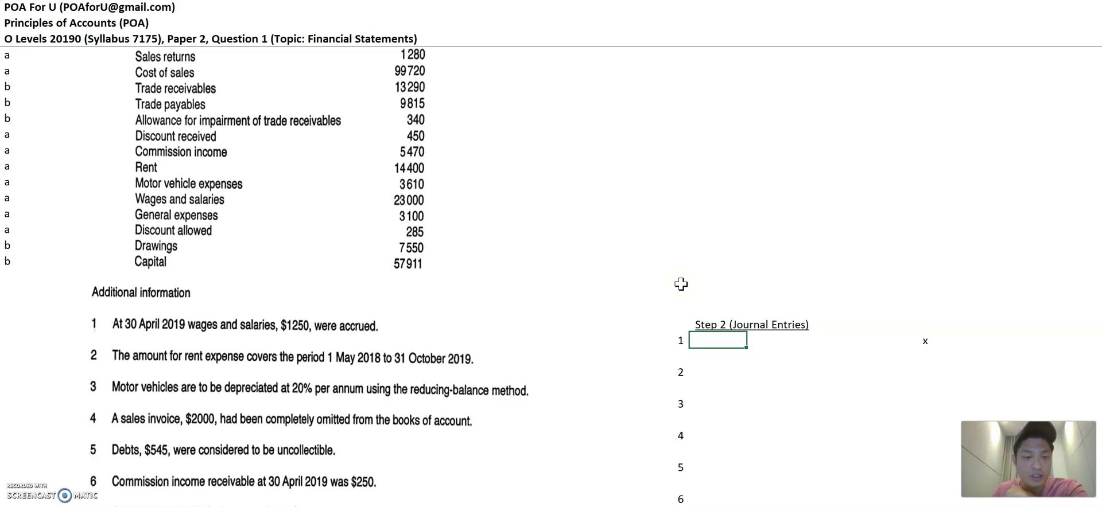
{"action": "scroll", "coordinate": [682, 284], "scroll_direction": "down", "scroll_amount": 1}
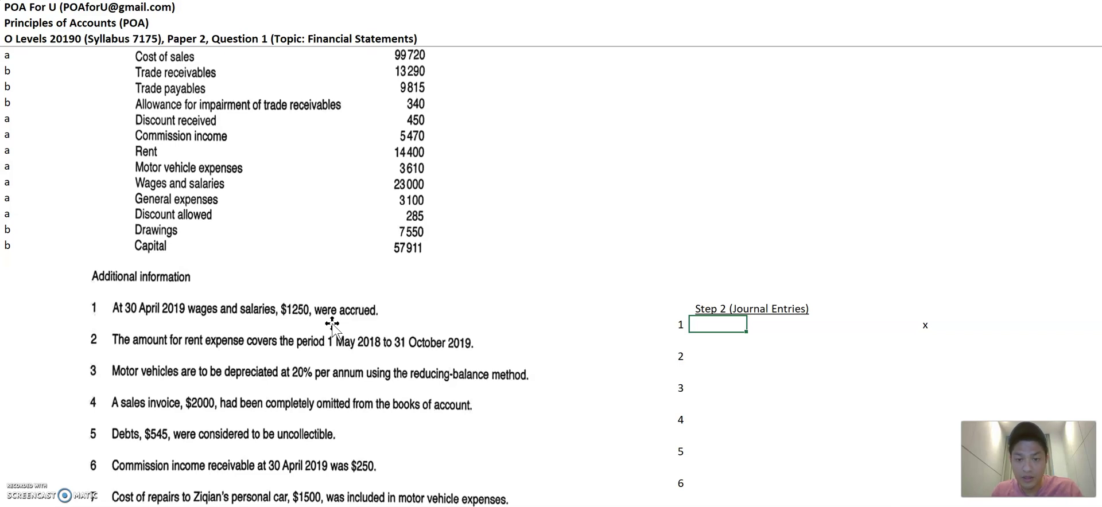
{"action": "key", "text": "Down"}
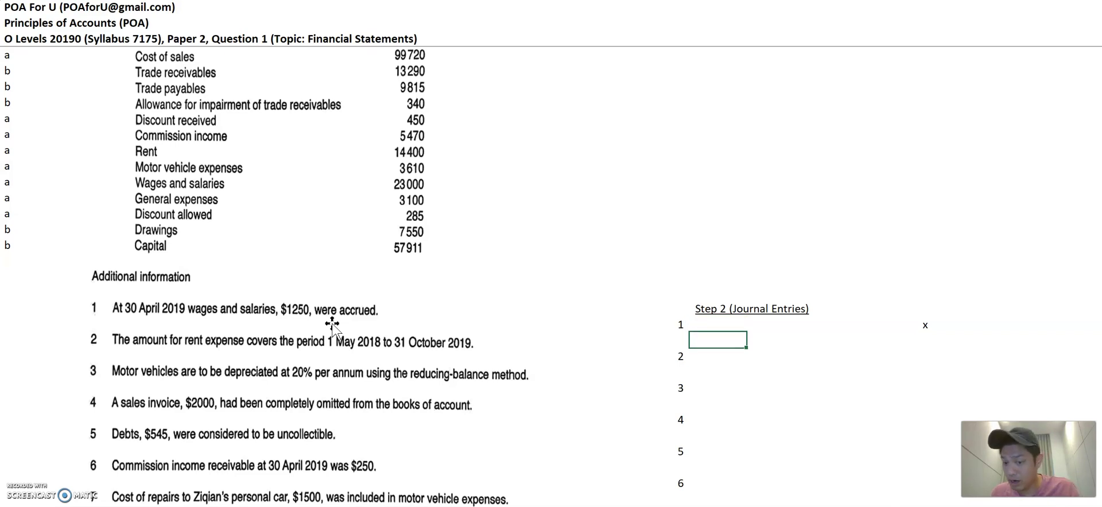
{"action": "scroll", "coordinate": [331, 324], "scroll_direction": "up", "scroll_amount": 4}
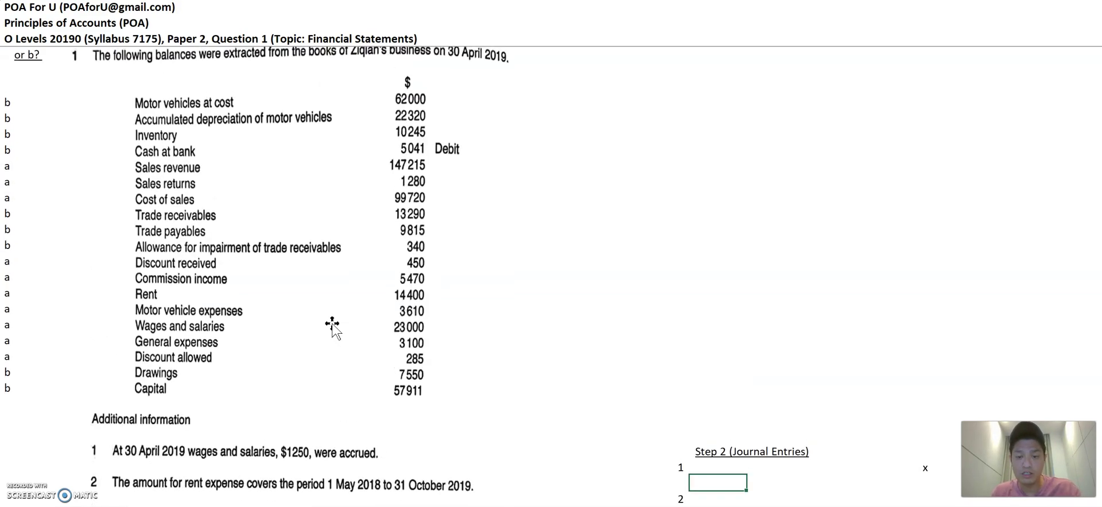
{"action": "scroll", "coordinate": [332, 324], "scroll_direction": "down", "scroll_amount": 1}
{"action": "scroll", "coordinate": [332, 324], "scroll_direction": "down", "scroll_amount": 1}
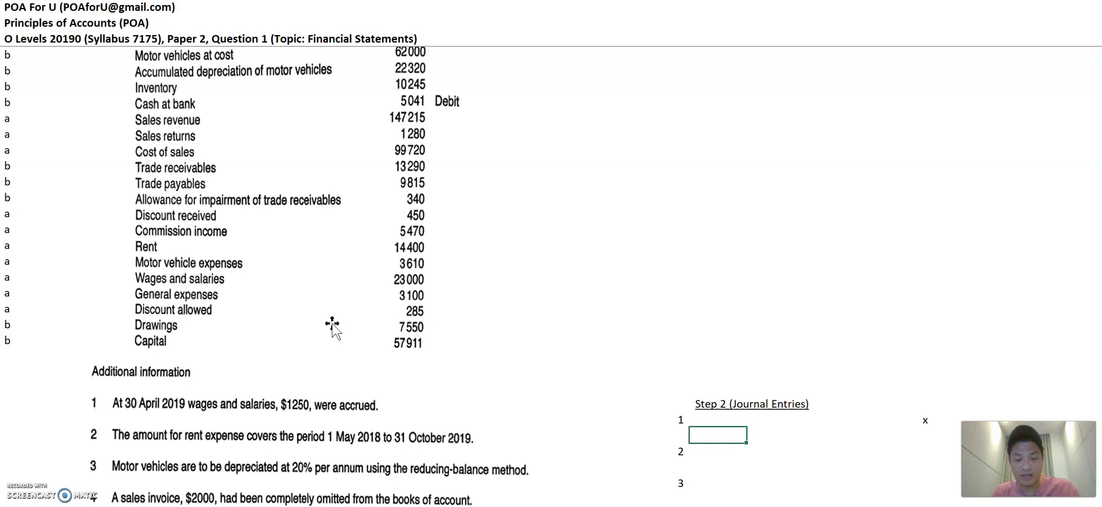
{"action": "type", "text": "Cr"}
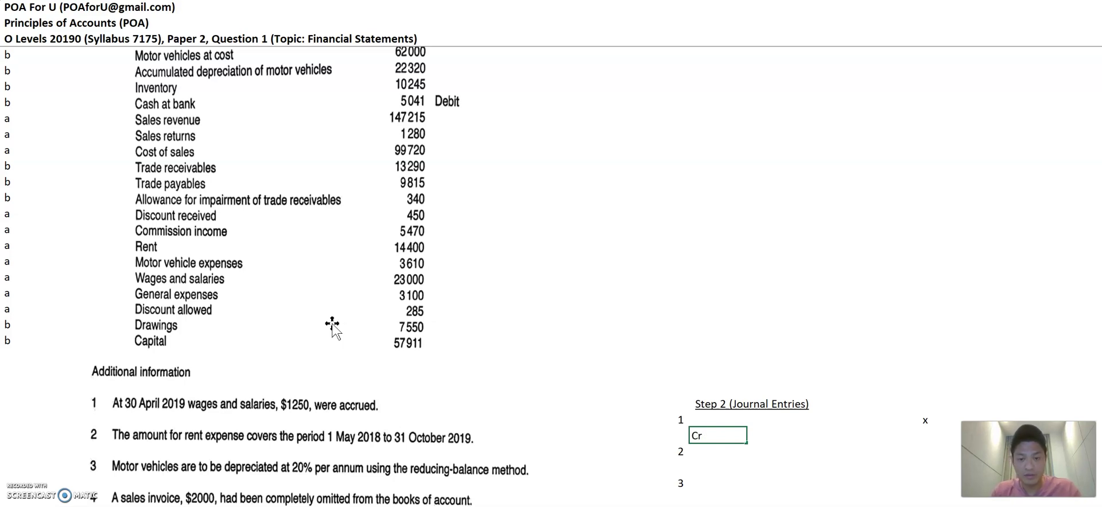
{"action": "type", "text": " W&S Payables"}
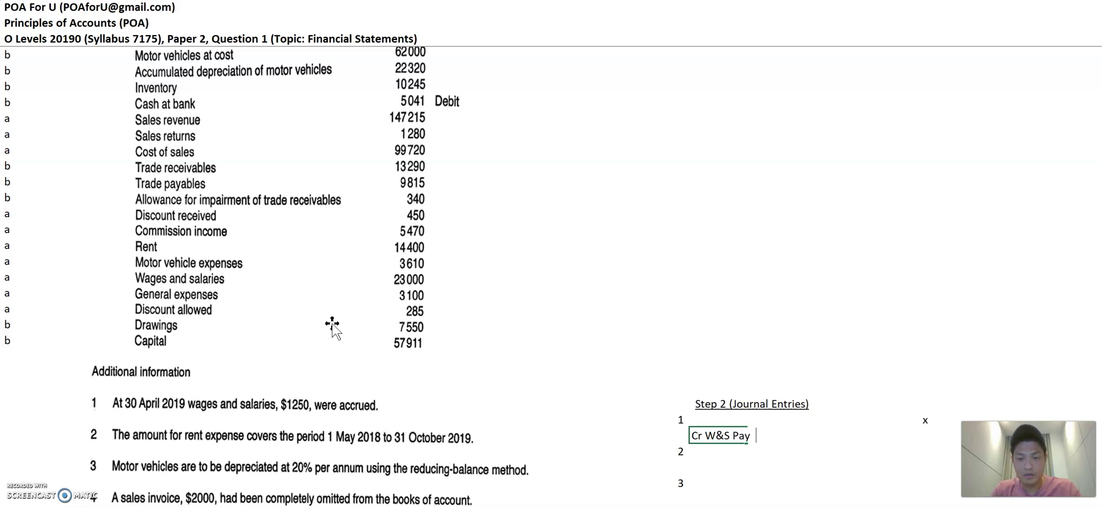
{"action": "key", "text": "Right"}
{"action": "key", "text": "Right"}
{"action": "key", "text": "Right"}
{"action": "key", "text": "Right"}
{"action": "type", "text": "1250"}
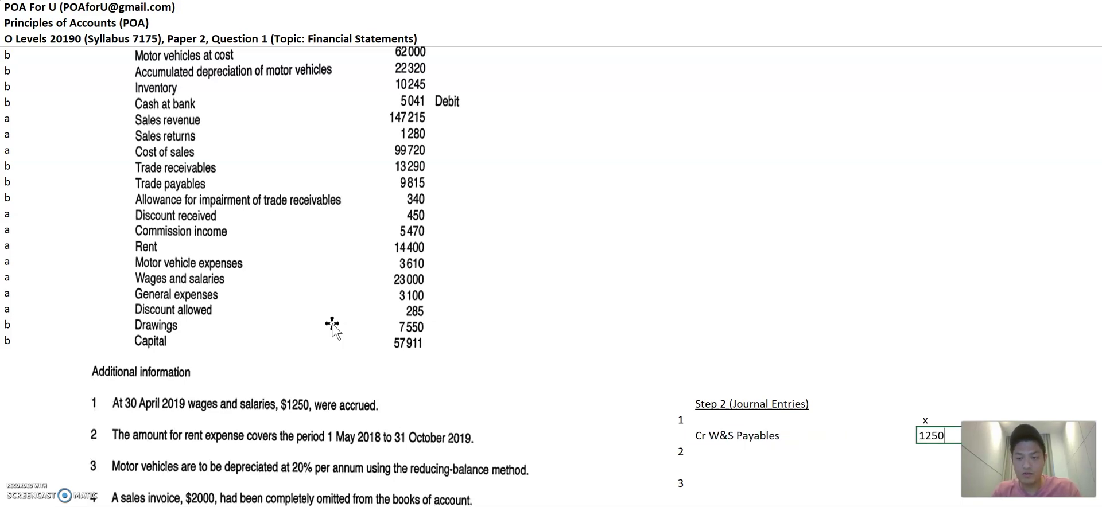
{"action": "key", "text": "Return"}
Enter the debit line of journal entry 1 as "Dr W&S", replacing the x placeholder with the amount 1250
{"action": "scroll", "coordinate": [332, 324], "scroll_direction": "down", "scroll_amount": 2}
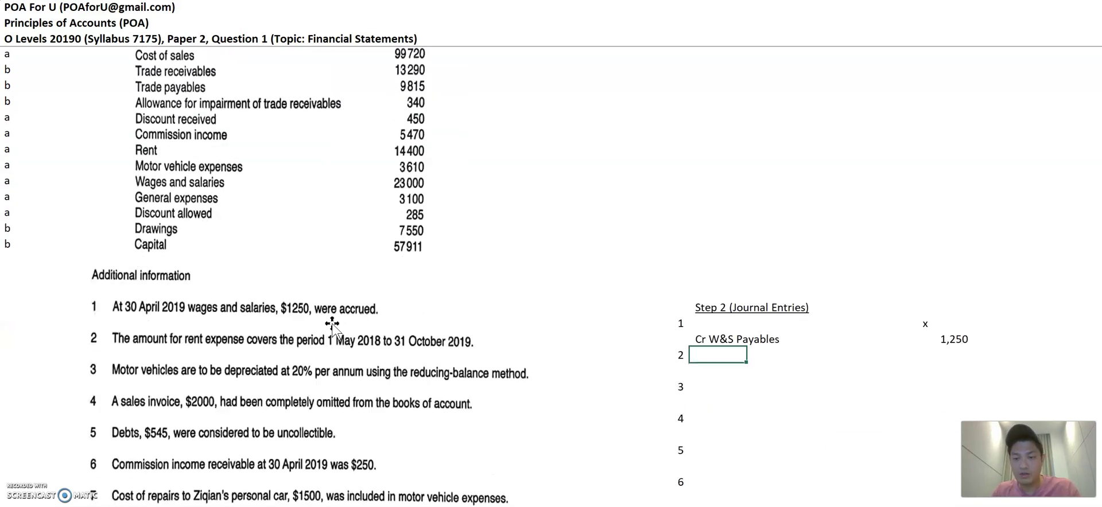
{"action": "key", "text": "Up"}
{"action": "key", "text": "Up"}
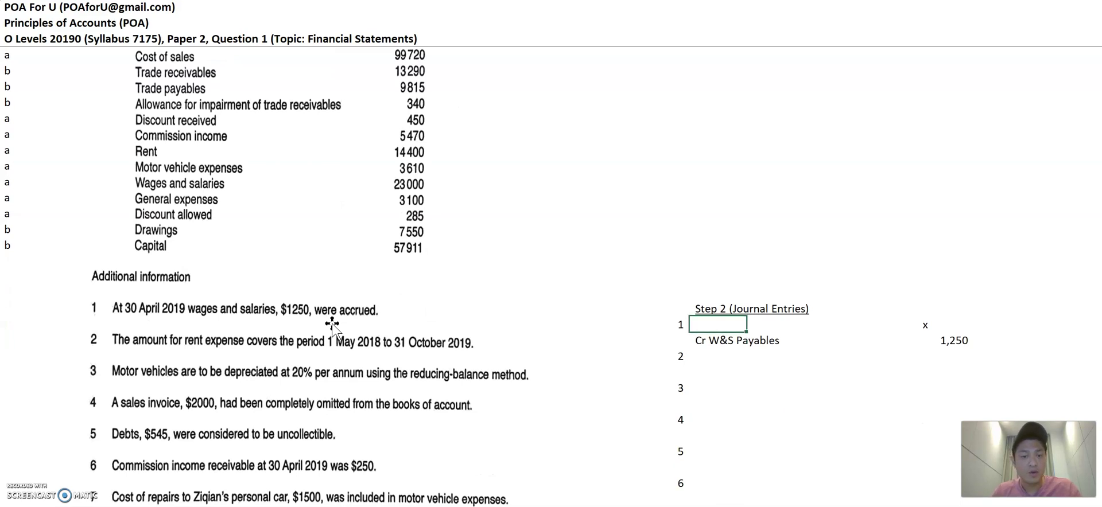
{"action": "type", "text": "Dr"}
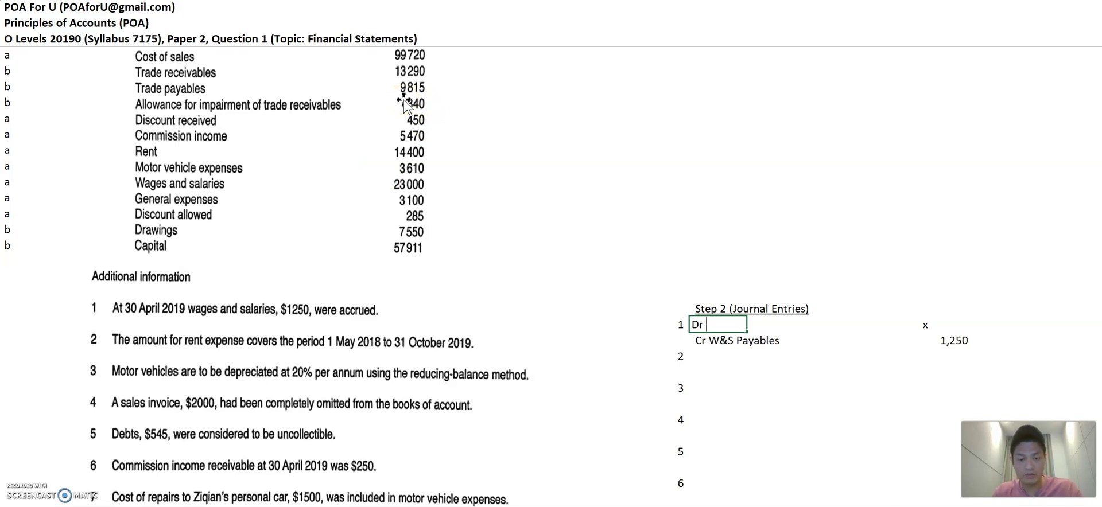
{"action": "type", "text": "W&S Exp"}
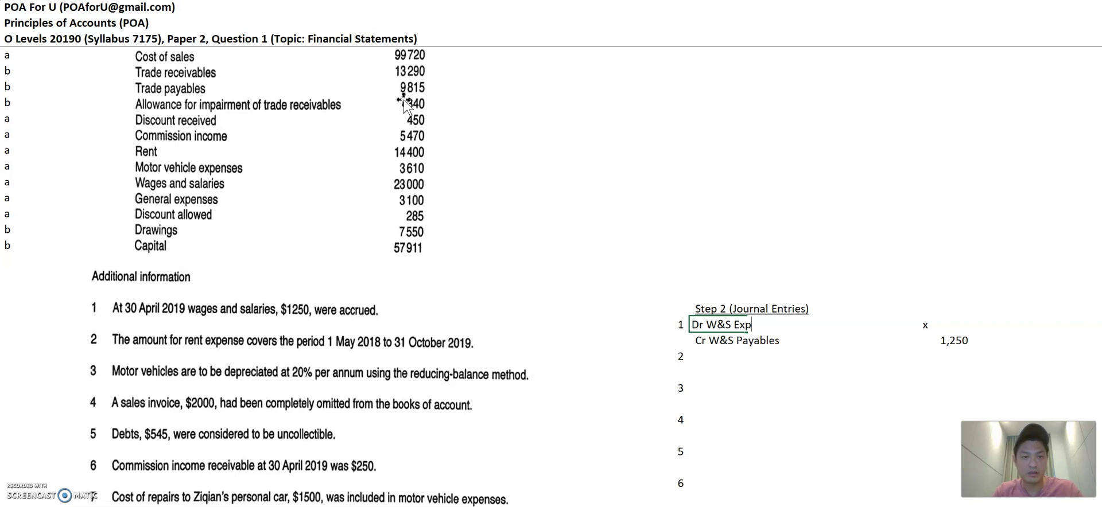
{"action": "key", "text": "BackSpace"}
{"action": "key", "text": "BackSpace"}
{"action": "key", "text": "BackSpace"}
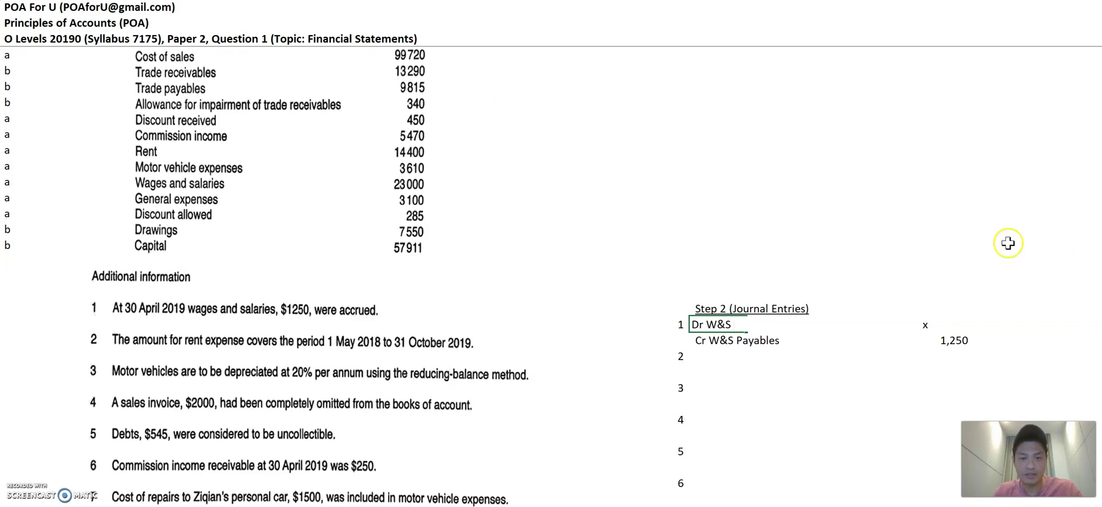
{"action": "left_click", "coordinate": [949, 323]}
{"action": "type", "text": "1250"}
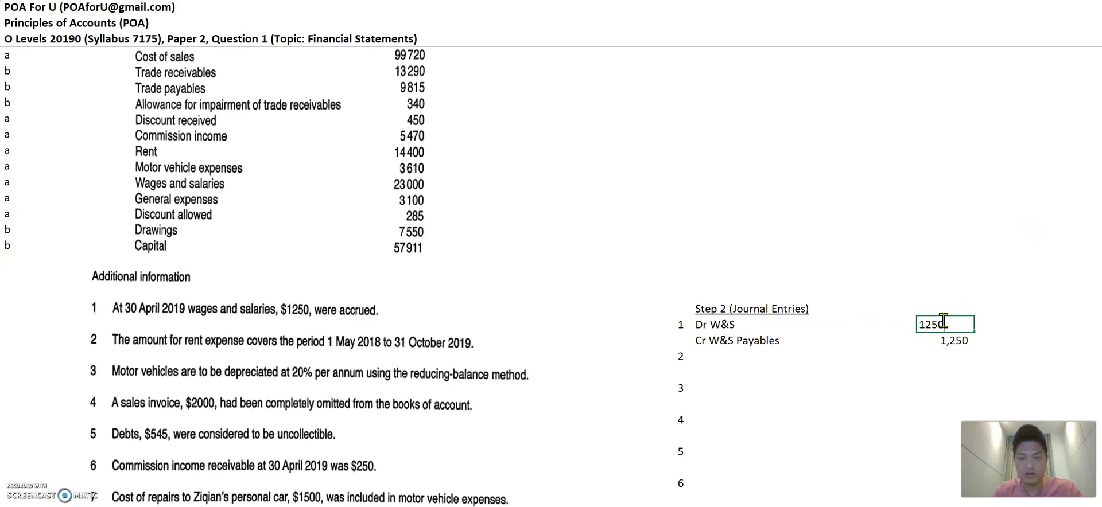
{"action": "key", "text": "Return"}
Enter "Dr Prepaid Rent" as the debit account of journal entry 2, based on the period the rent covers
{"action": "key", "text": "Down"}
{"action": "key", "text": "Left"}
{"action": "key", "text": "Left"}
{"action": "key", "text": "Left"}
{"action": "key", "text": "Left"}
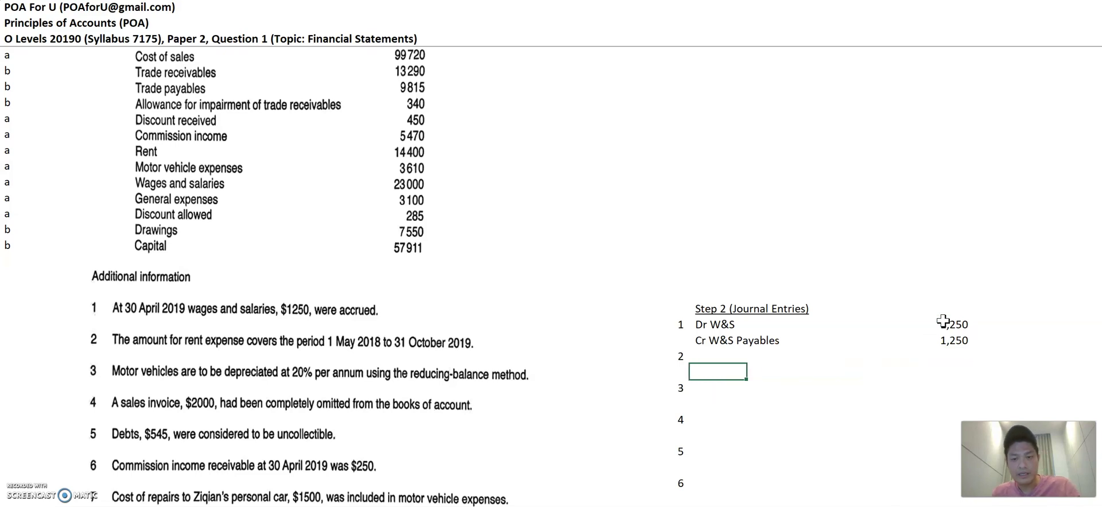
{"action": "key", "text": "Up"}
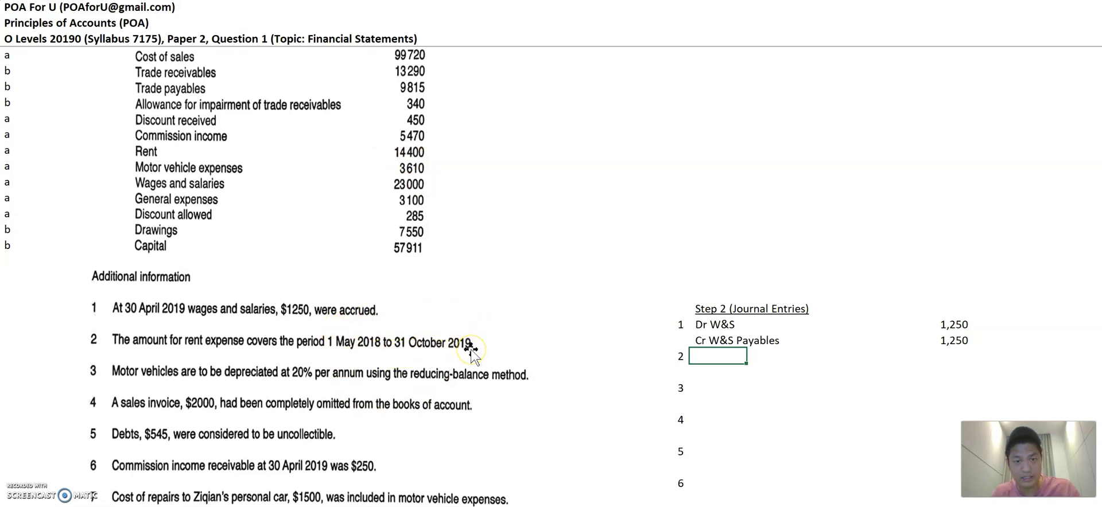
{"action": "scroll", "coordinate": [469, 351], "scroll_direction": "up", "scroll_amount": 4}
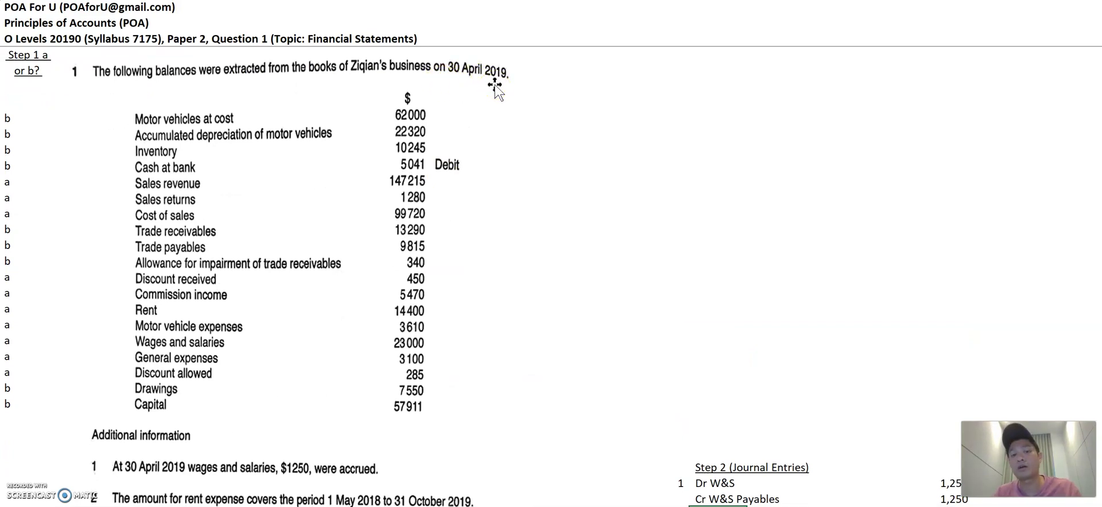
{"action": "scroll", "coordinate": [495, 87], "scroll_direction": "down", "scroll_amount": 1}
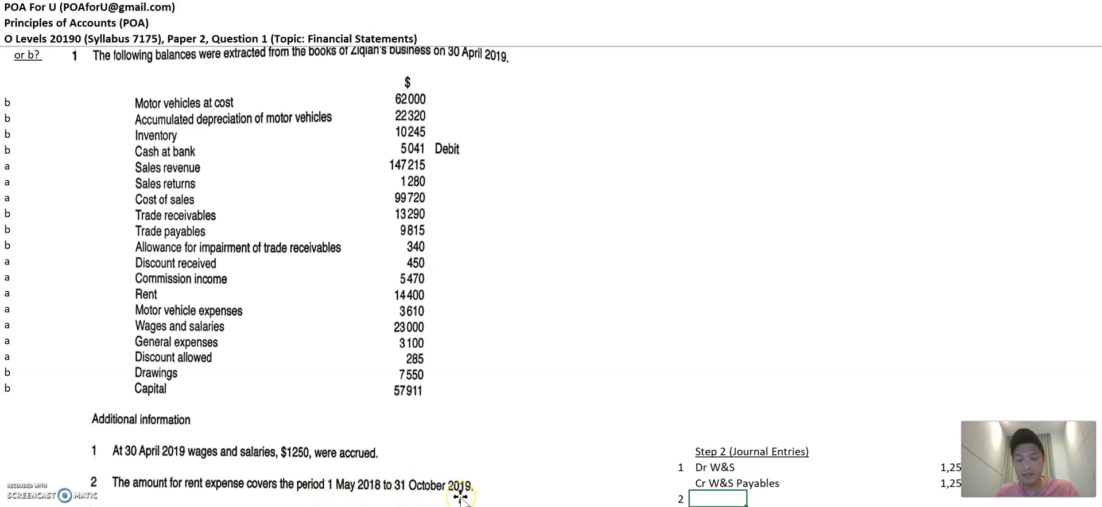
{"action": "scroll", "coordinate": [460, 497], "scroll_direction": "down", "scroll_amount": 2}
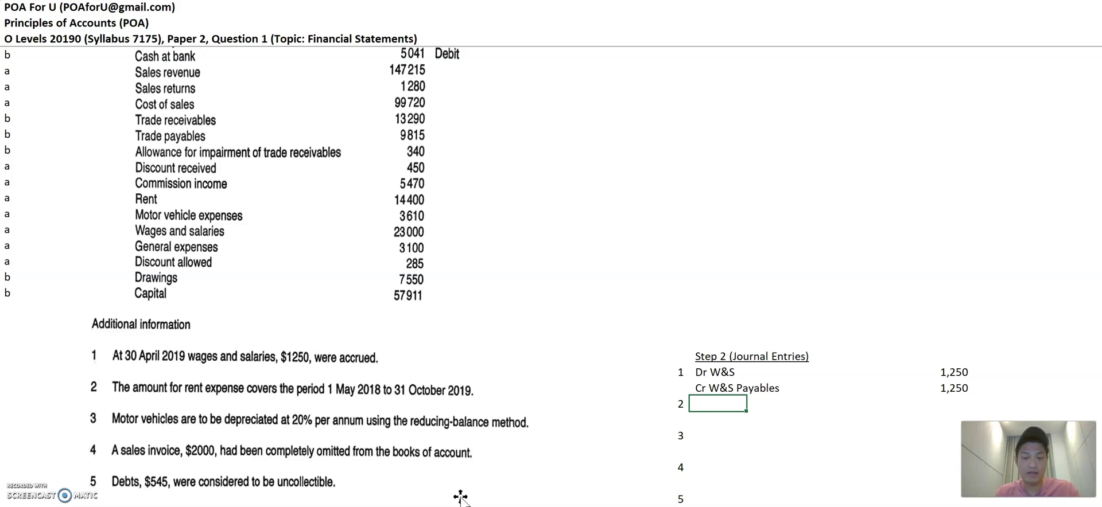
{"action": "type", "text": "Dr Prea"}
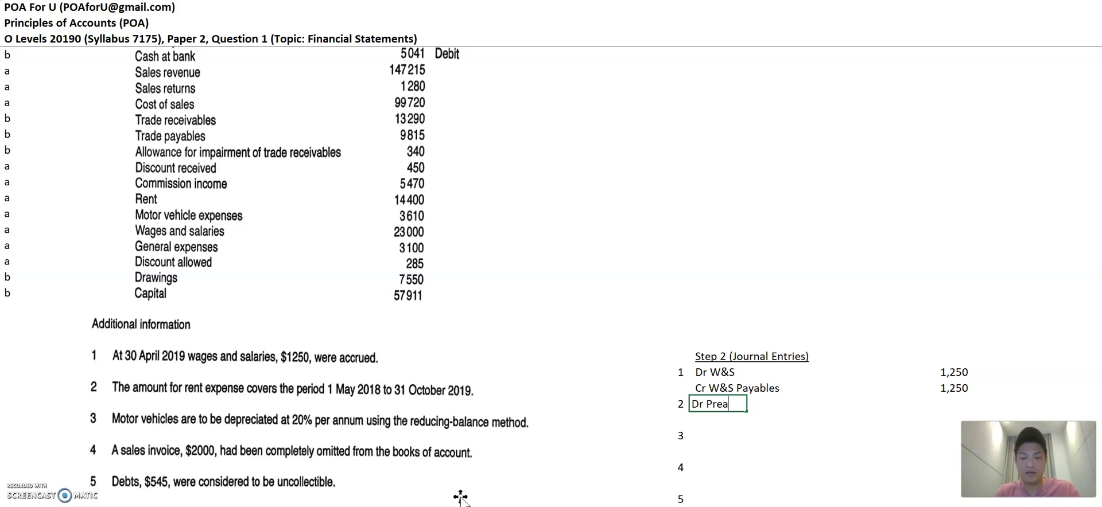
{"action": "key", "text": "BackSpace"}
{"action": "type", "text": "paid Rent"}
Calculate the prepaid rent amount of journal entry 2 with the formula =14400/18*6
{"action": "key", "text": "Right"}
{"action": "key", "text": "Right"}
{"action": "key", "text": "Right"}
{"action": "key", "text": "Right"}
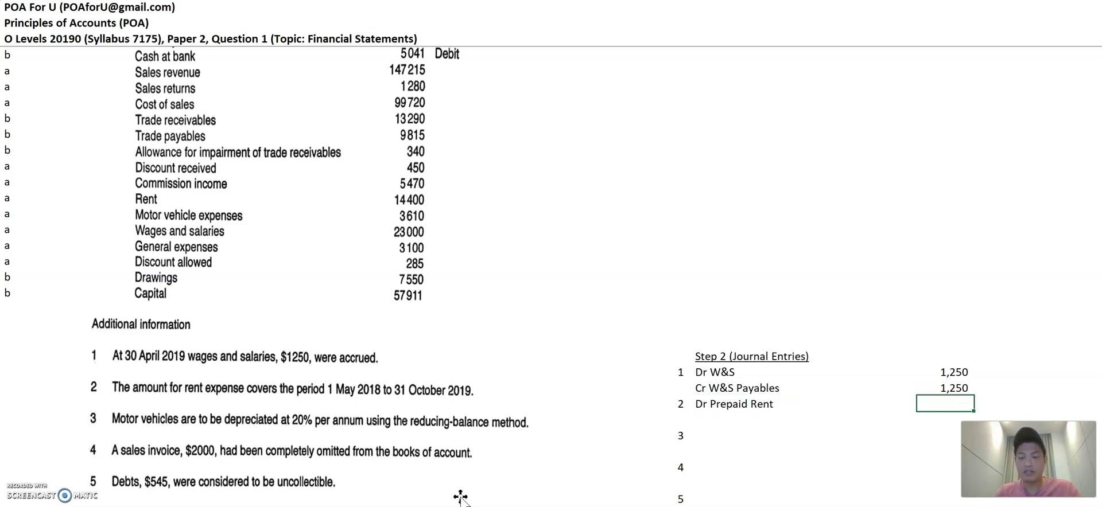
{"action": "type", "text": "="}
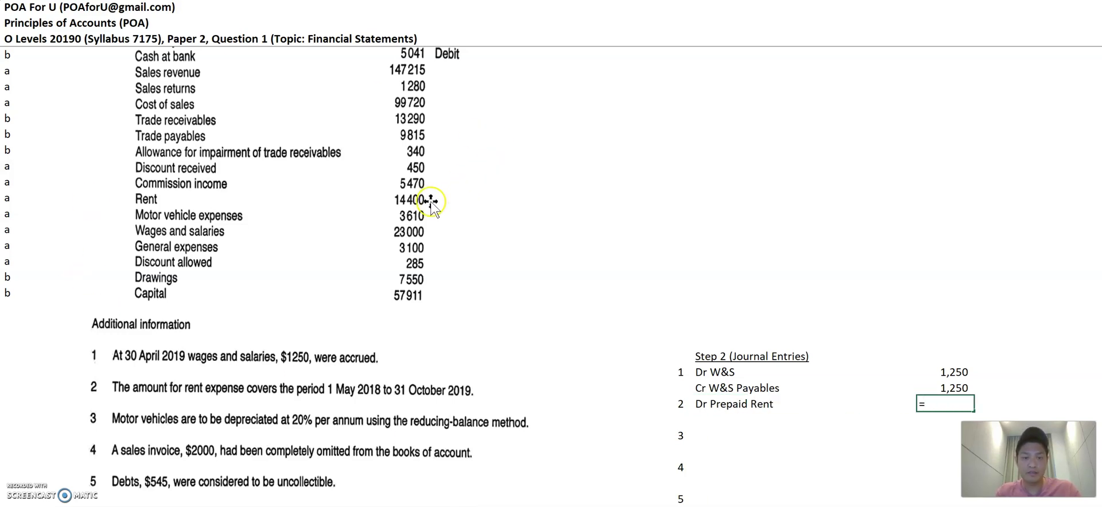
{"action": "type", "text": "14400"}
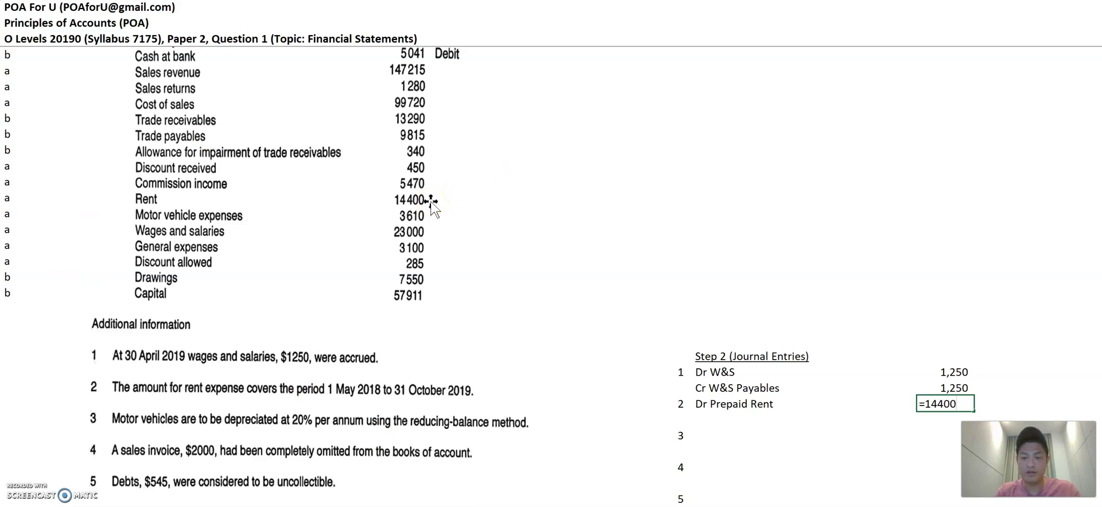
{"action": "type", "text": "/18"}
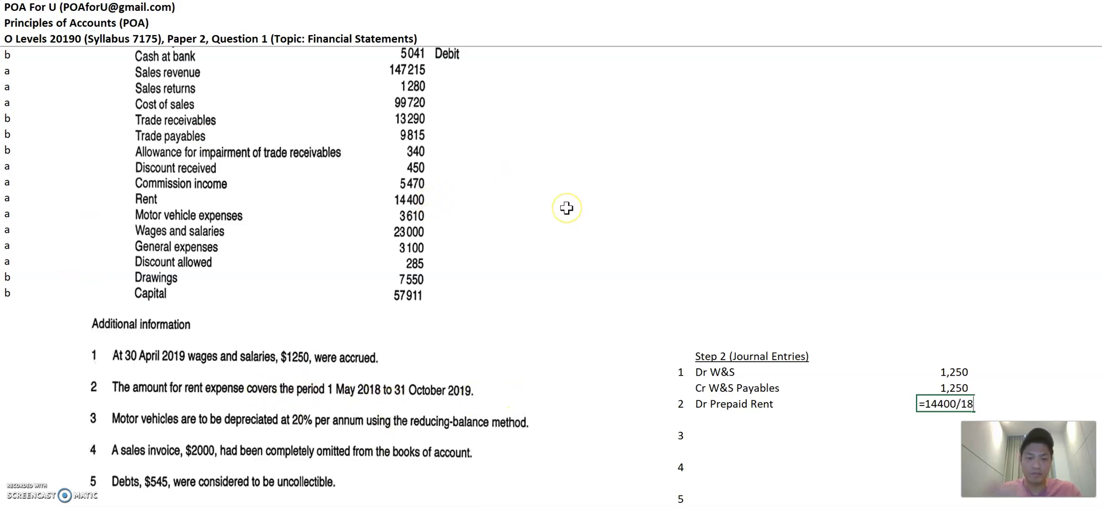
{"action": "type", "text": "*6"}
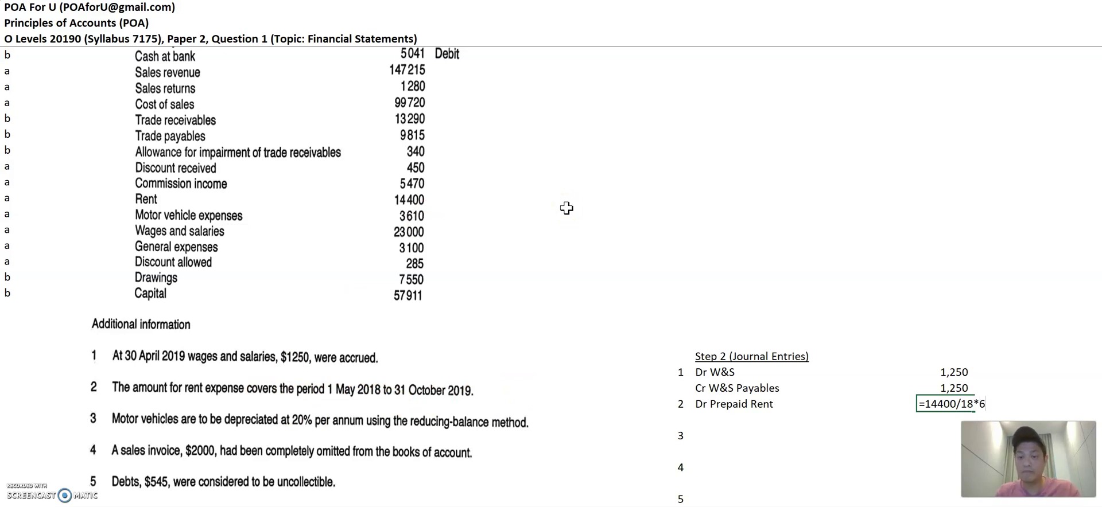
{"action": "key", "text": "Return"}
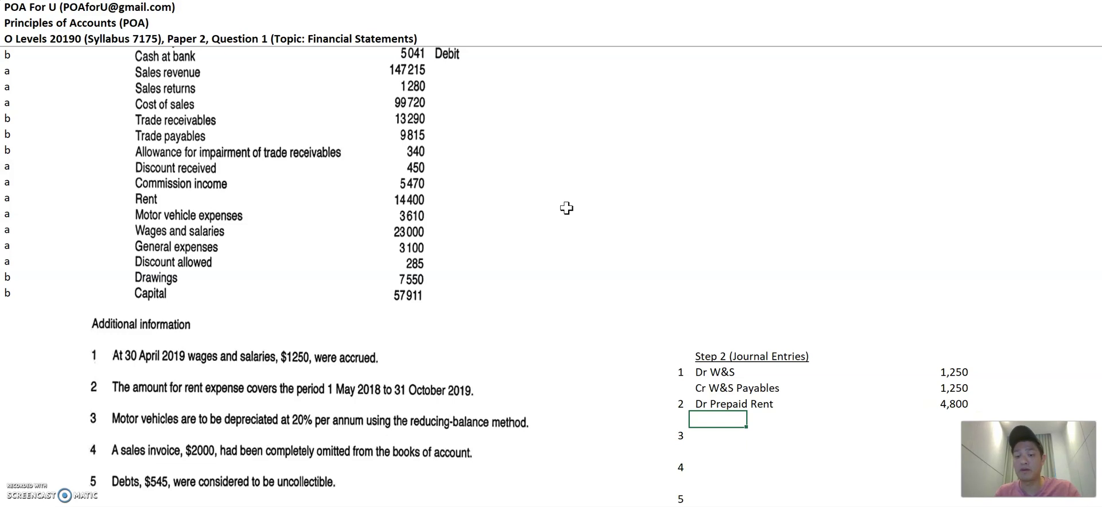
Enter "Cr Rent" as the credit line of journal entry 2 and fill its amount down from the prepaid rent line
{"action": "scroll", "coordinate": [690, 305], "scroll_direction": "down", "scroll_amount": 1}
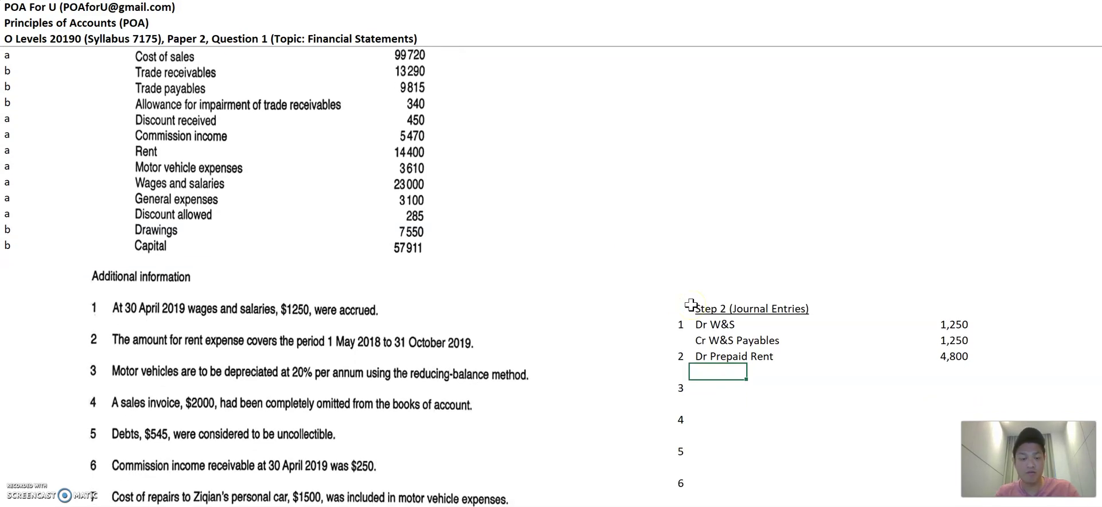
{"action": "type", "text": "Cr"}
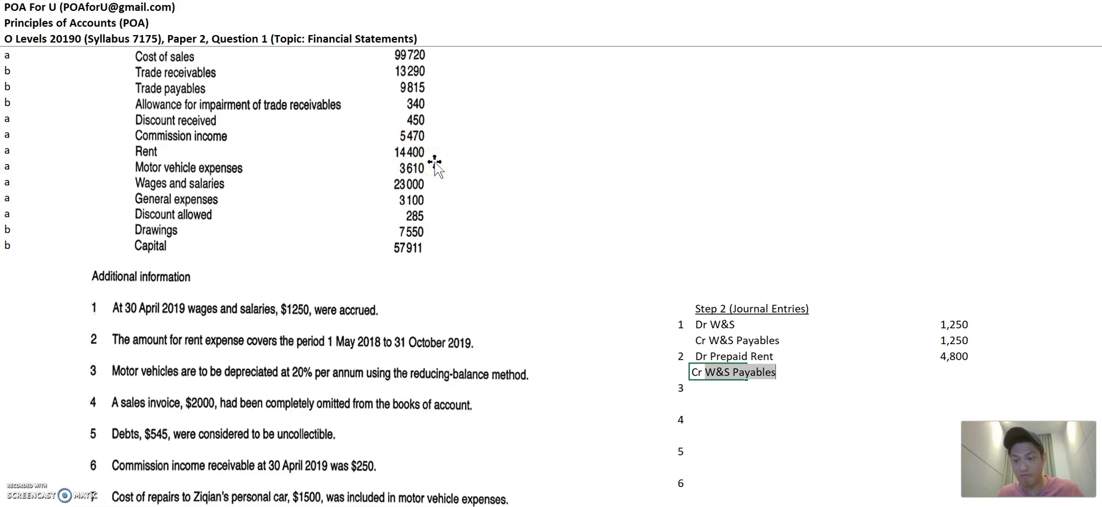
{"action": "type", "text": "R"}
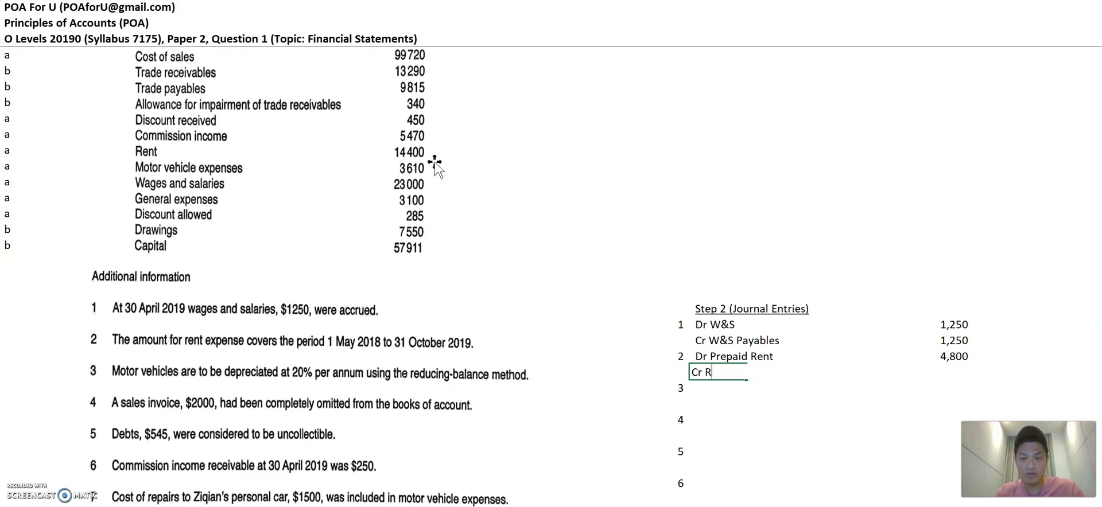
{"action": "type", "text": "ent"}
{"action": "key", "text": "Right"}
{"action": "key", "text": "Right"}
{"action": "key", "text": "Right"}
{"action": "key", "text": "Right"}
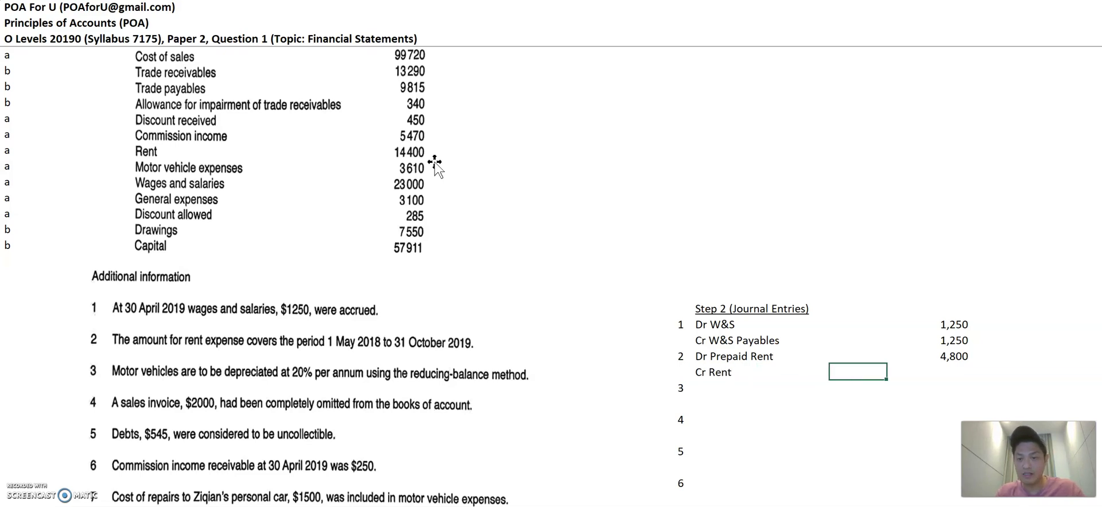
{"action": "key", "text": "ctrl+d"}
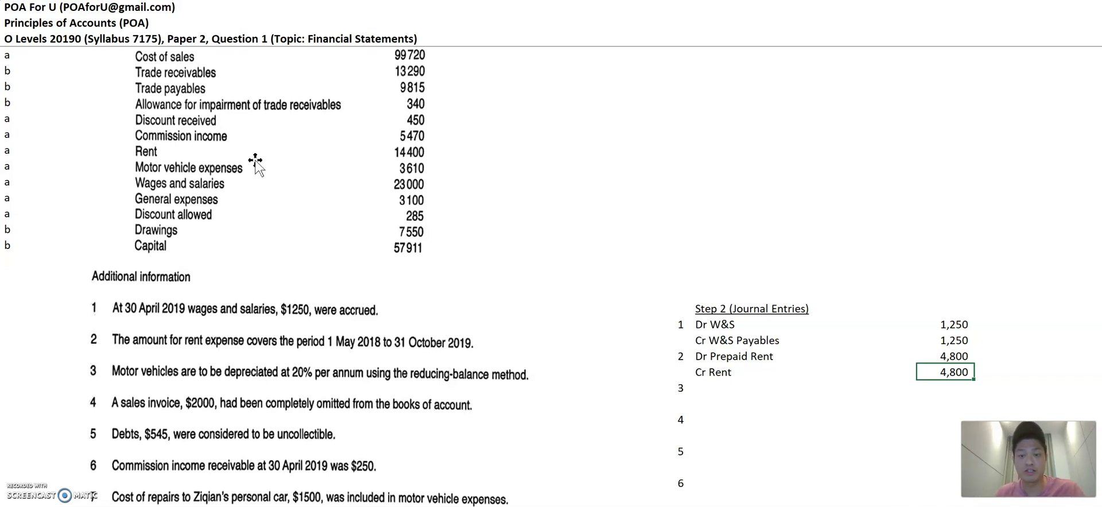
Enter "Dr Depreciation Exp - MV" as the debit account of journal entry 3
{"action": "key", "text": "Down"}
{"action": "key", "text": "Left"}
{"action": "key", "text": "Left"}
{"action": "key", "text": "Left"}
{"action": "key", "text": "Left"}
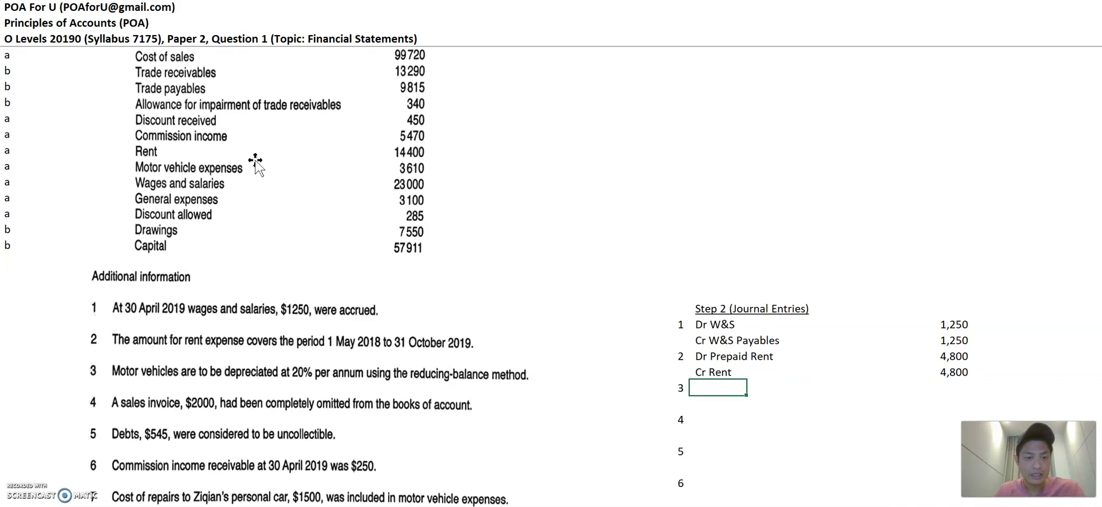
{"action": "scroll", "coordinate": [256, 163], "scroll_direction": "down", "scroll_amount": 1}
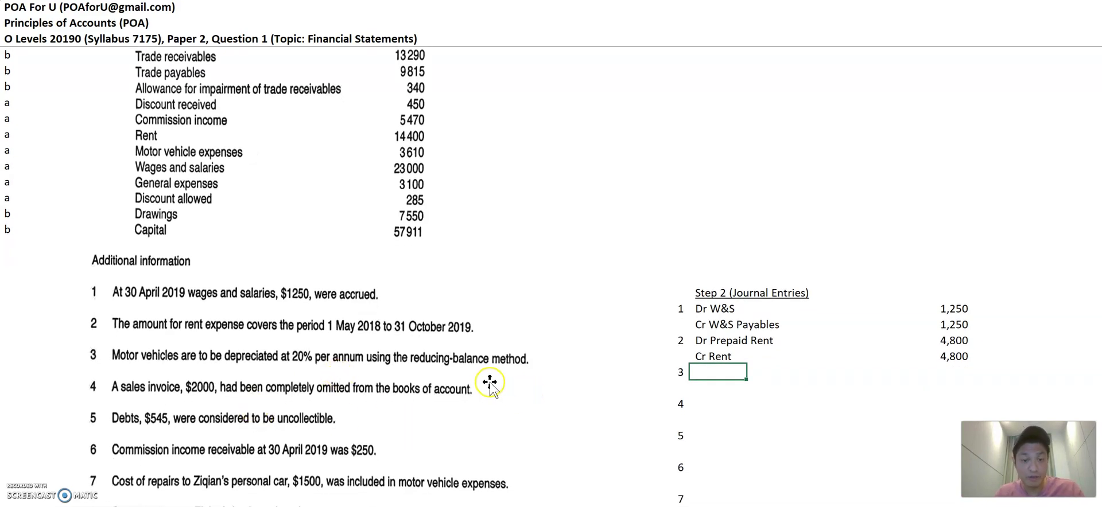
{"action": "type", "text": "Dr"}
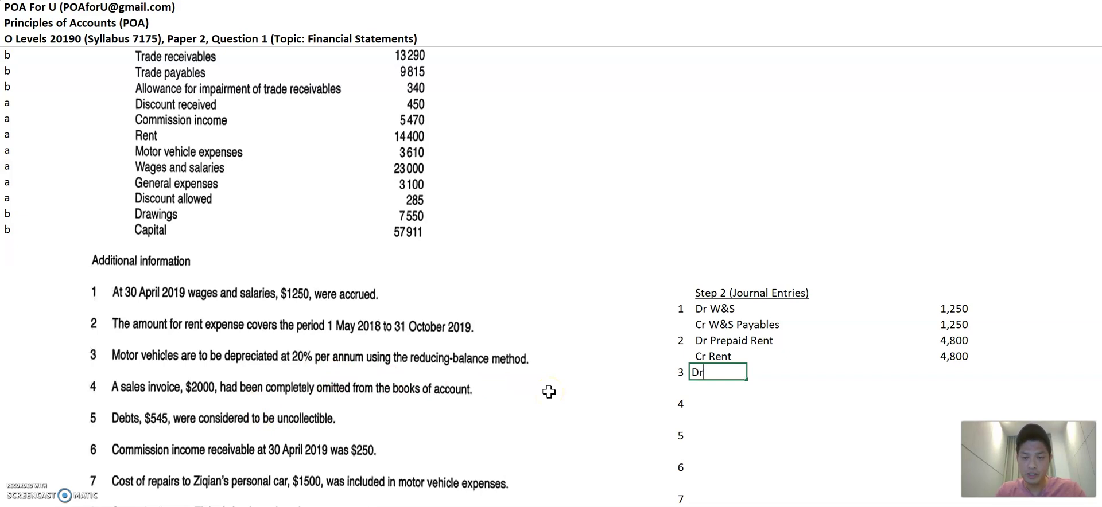
{"action": "type", "text": " Dep"}
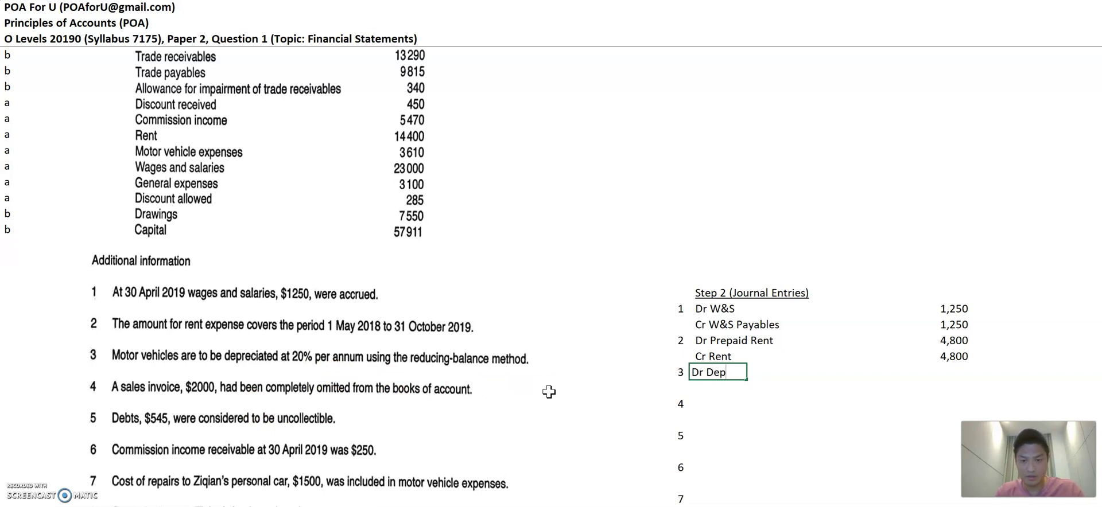
{"action": "type", "text": "reciation E"}
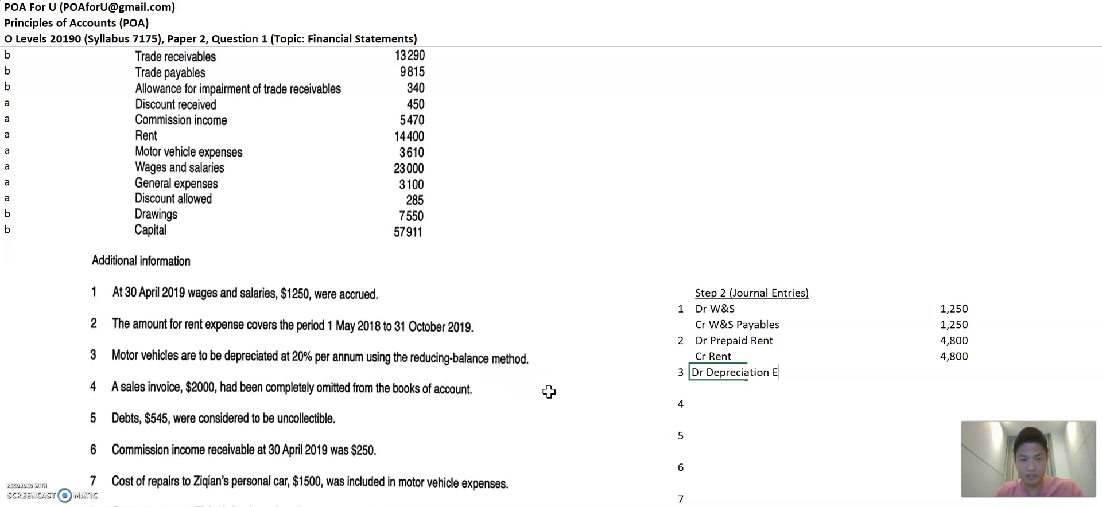
{"action": "type", "text": "xp - MV"}
{"action": "key", "text": "Return"}
Enter "Cr Accumulated Depn - MV" as the credit account of journal entry 3
{"action": "type", "text": "Cr "}
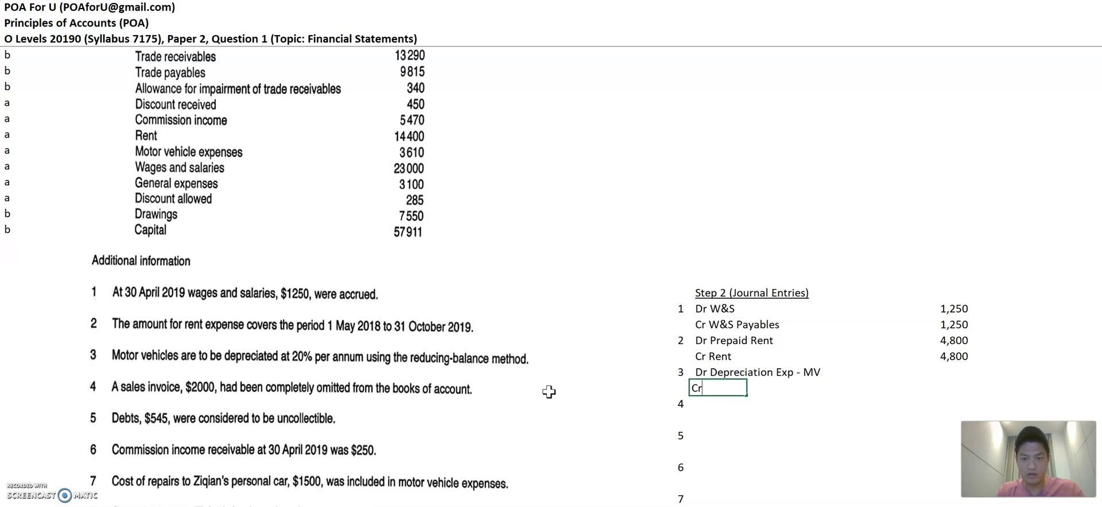
{"action": "type", "text": "Accumulation"}
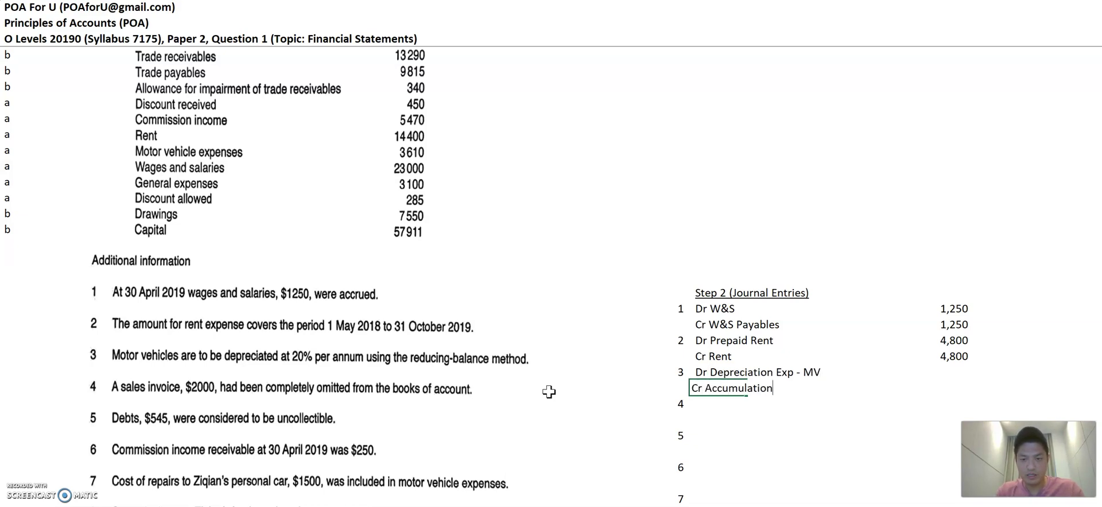
{"action": "key", "text": "BackSpace"}
{"action": "key", "text": "BackSpace"}
{"action": "key", "text": "BackSpace"}
{"action": "type", "text": "ed Depn"}
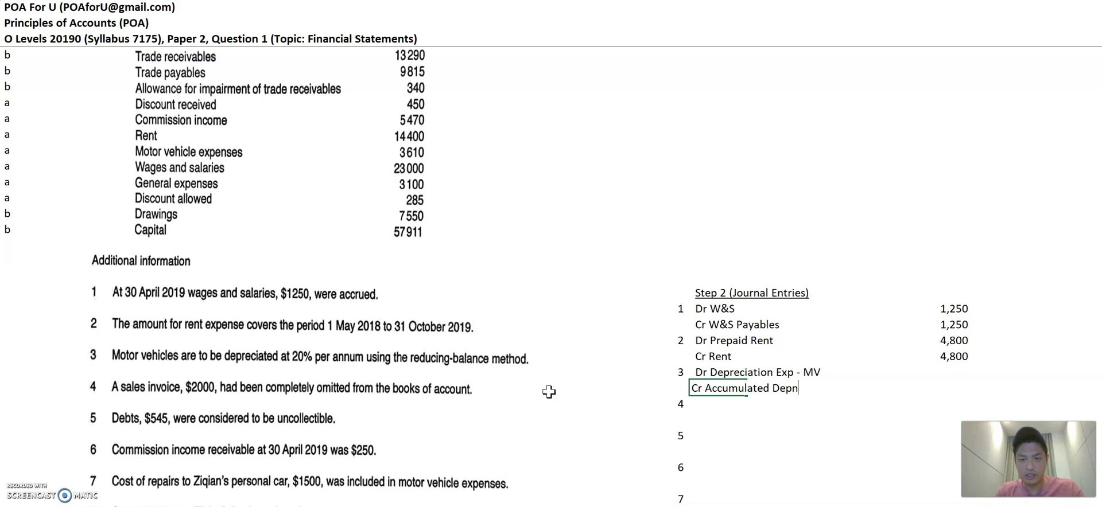
{"action": "type", "text": " - MV"}
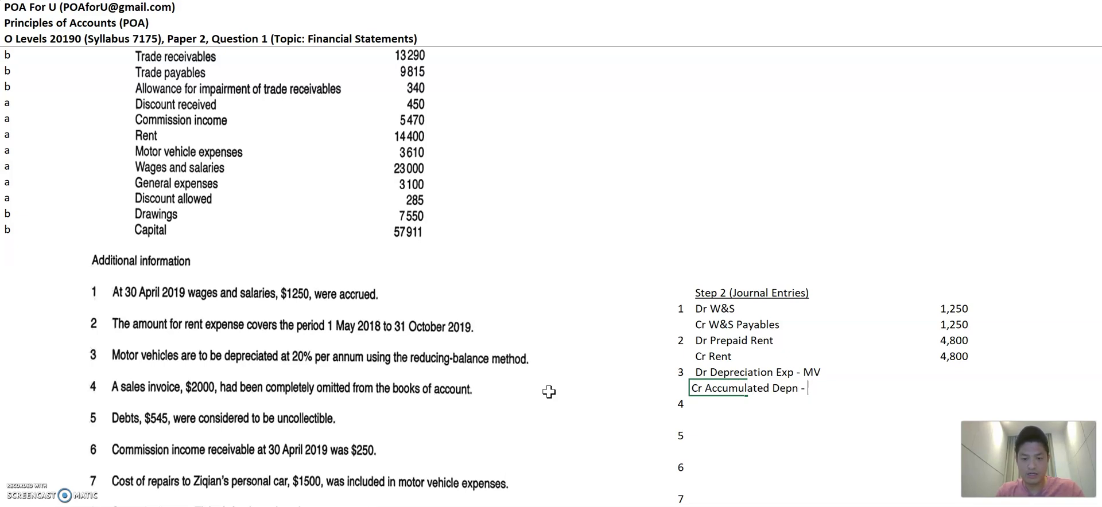
{"action": "key", "text": "Tab"}
{"action": "key", "text": "Tab"}
{"action": "key", "text": "Up"}
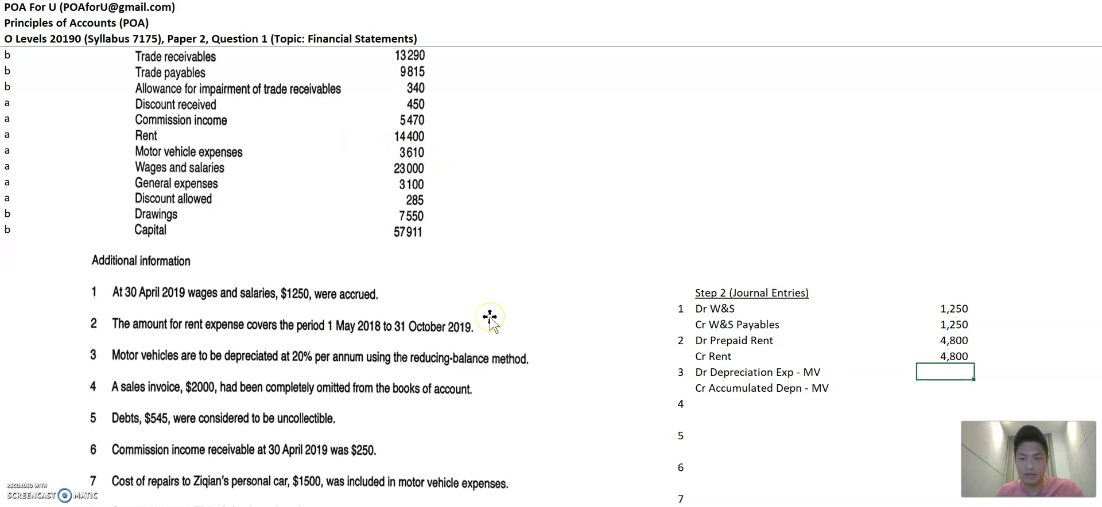
{"action": "type", "text": "="}
{"action": "scroll", "coordinate": [489, 320], "scroll_direction": "up", "scroll_amount": 4}
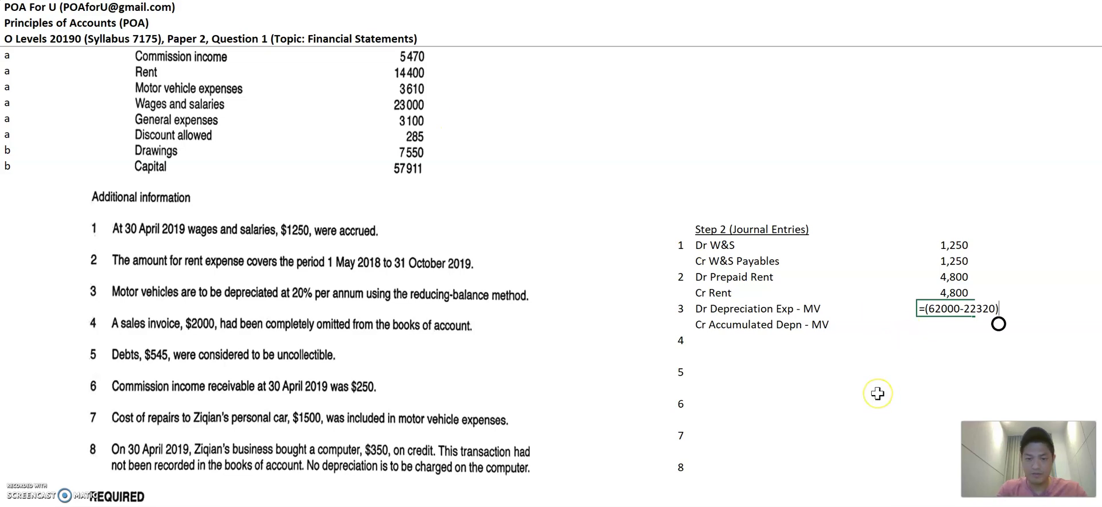
{"action": "type", "text": "*"}
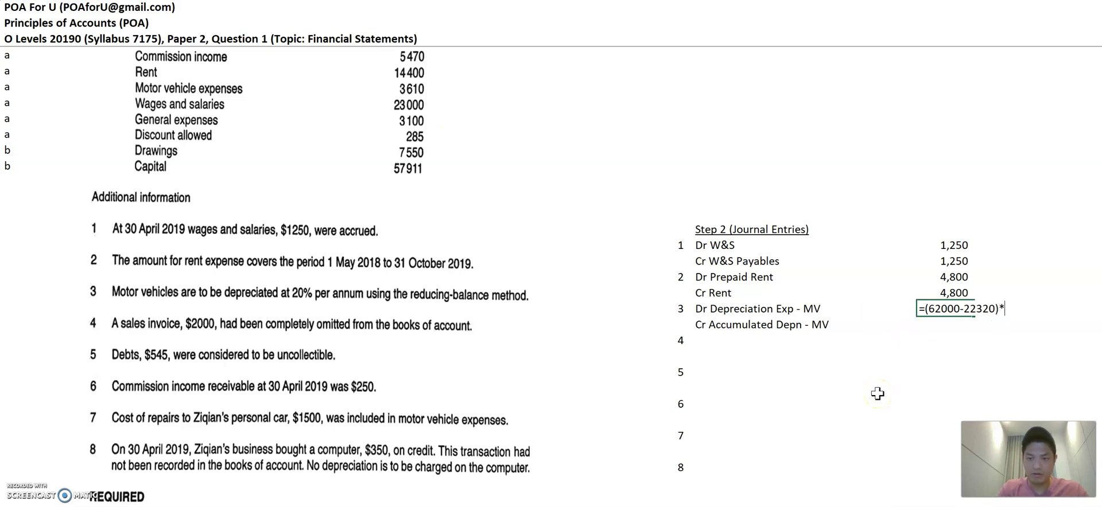
{"action": "type", "text": "2-"}
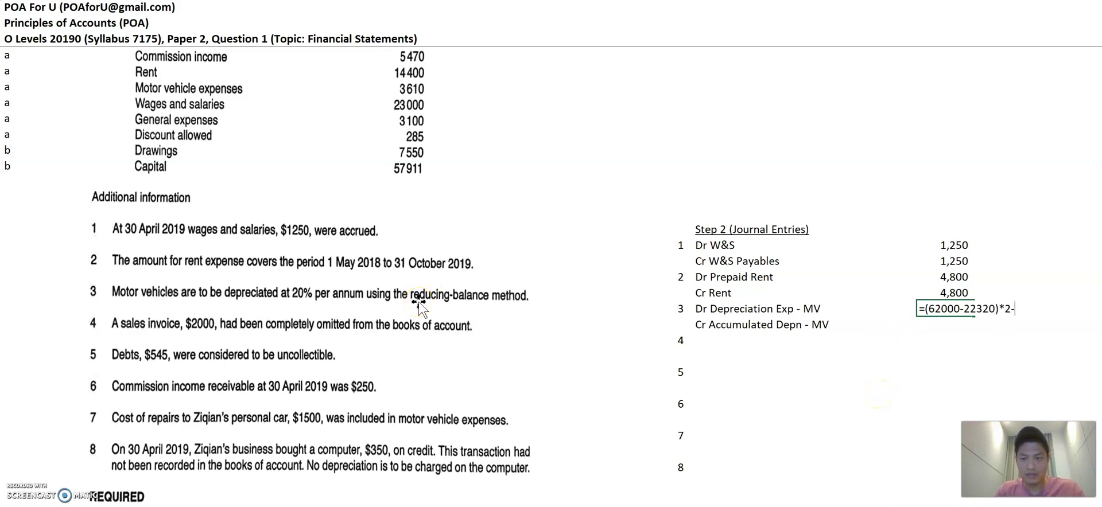
{"action": "key", "text": "BackSpace"}
{"action": "type", "text": "0%"}
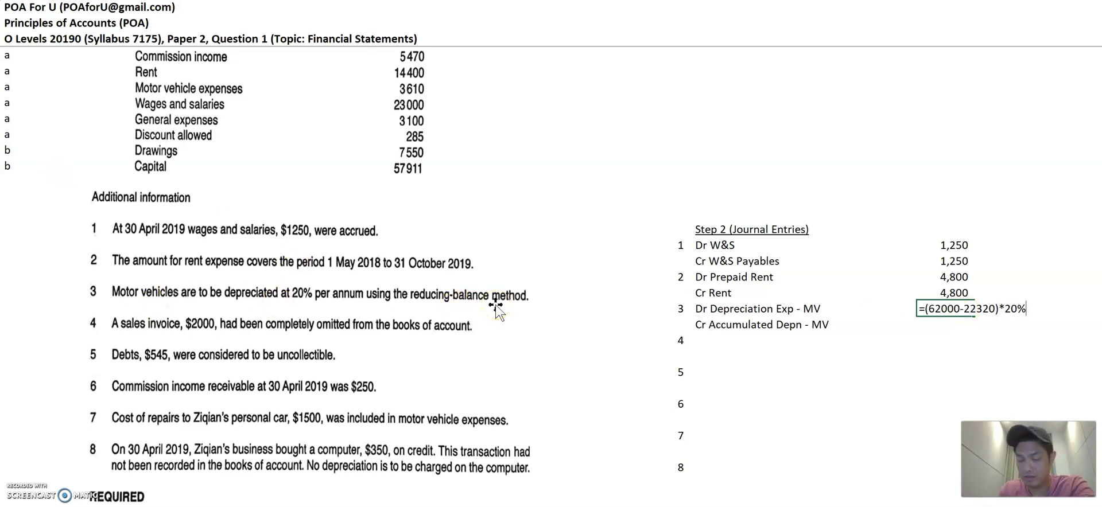
{"action": "key", "text": "Return"}
{"action": "key", "text": "ctrl+d"}
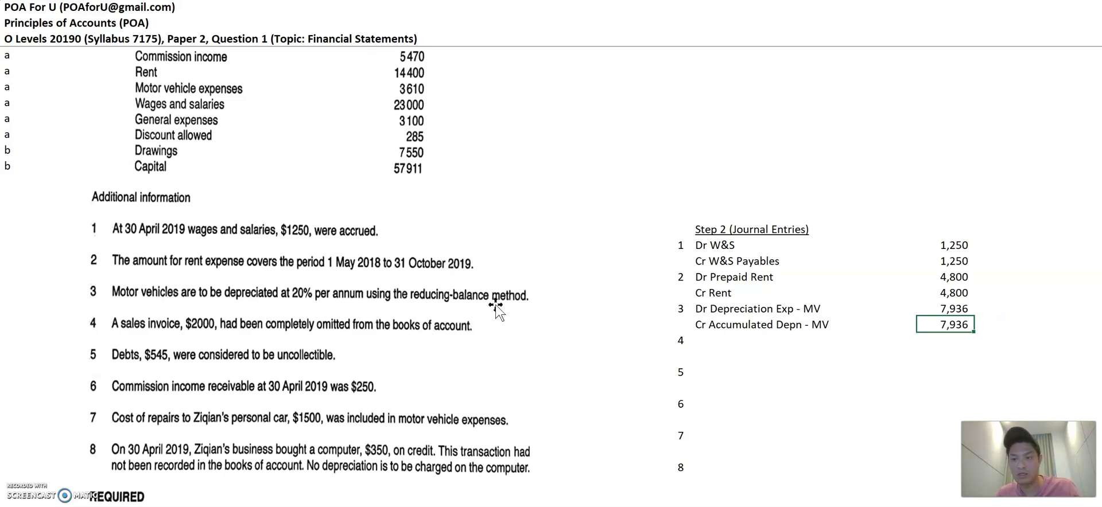
Enter "Dr Trade Rec'bles" and "Cr Sales Revenues" as the accounts of journal entry 4 for the omitted sales invoice
{"action": "key", "text": "Down"}
{"action": "key", "text": "Left"}
{"action": "key", "text": "Left"}
{"action": "key", "text": "Left"}
{"action": "key", "text": "Left"}
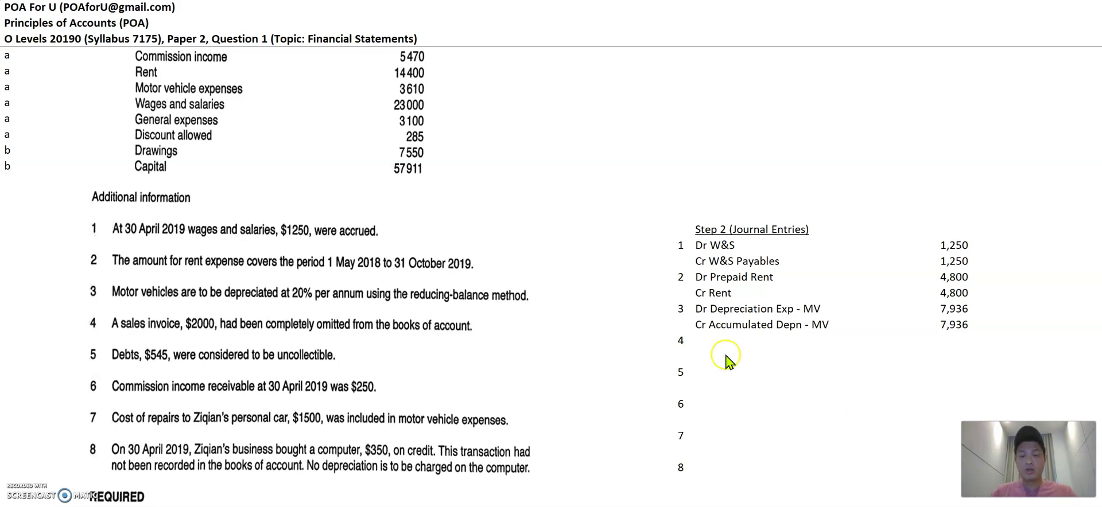
{"action": "left_click", "coordinate": [705, 343]}
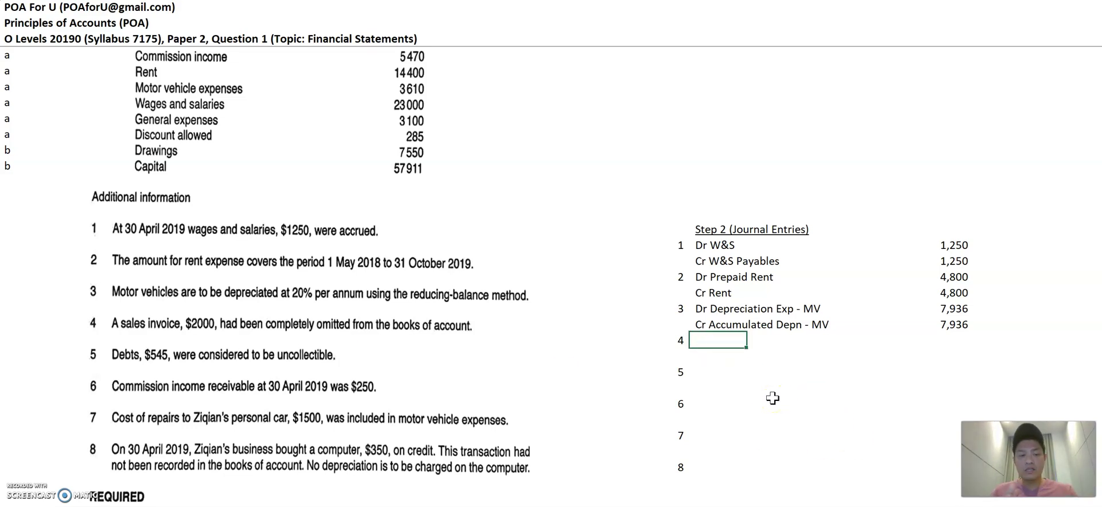
{"action": "type", "text": "Dr "}
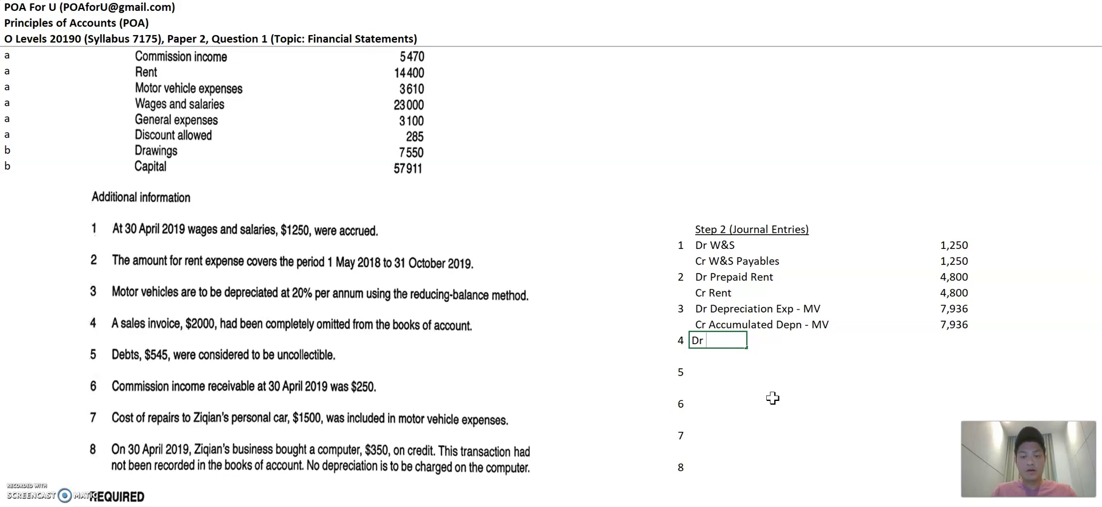
{"action": "type", "text": "Trade R"}
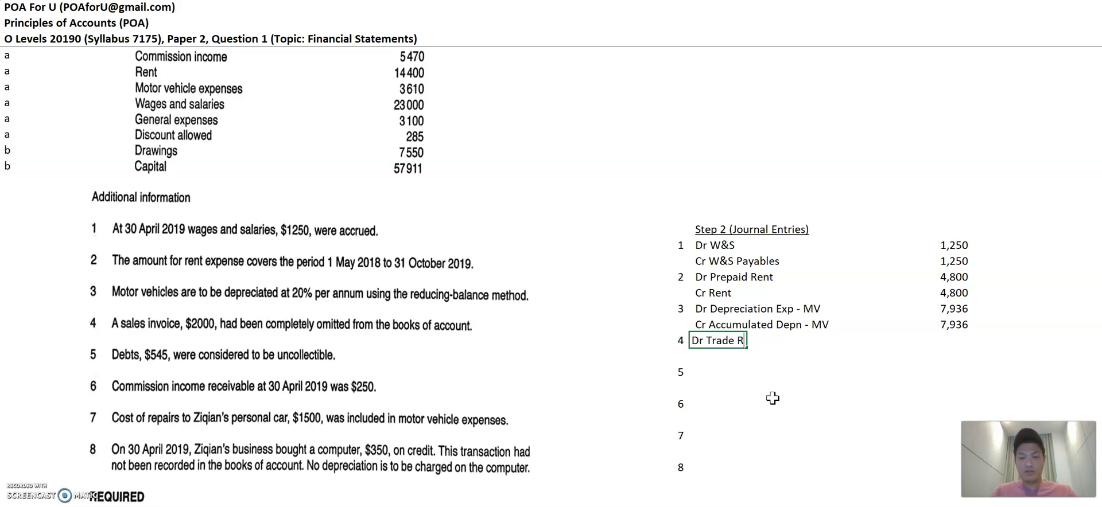
{"action": "type", "text": "ec'bles"}
{"action": "key", "text": "Return"}
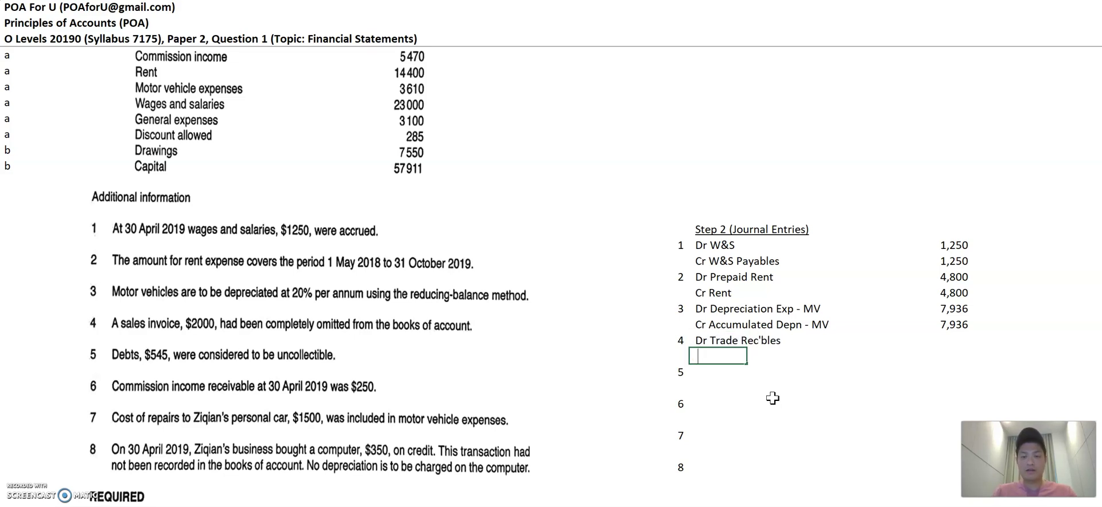
{"action": "type", "text": "Cr Sales "}
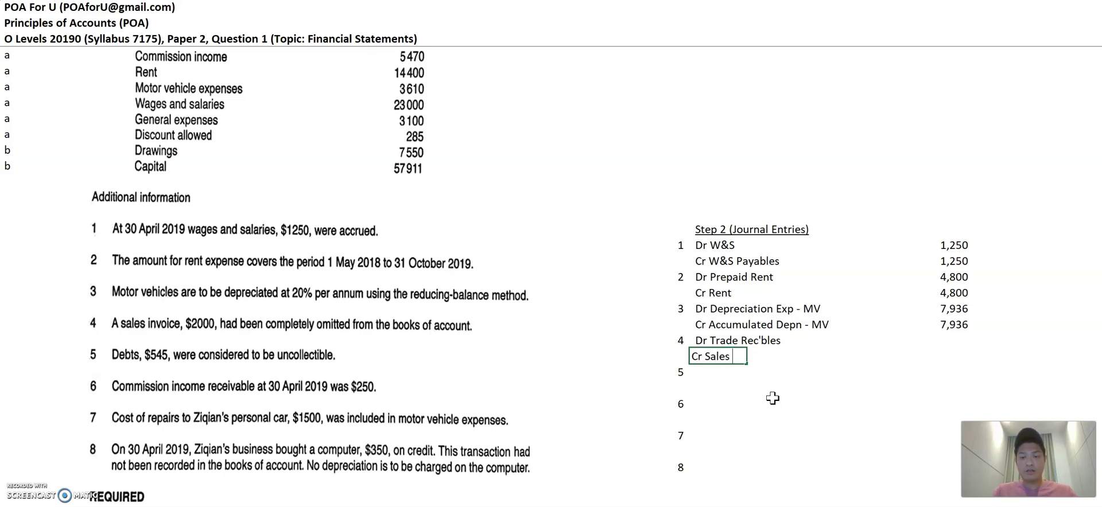
{"action": "type", "text": "Revenues"}
Enter 2000 as the debit amount of journal entry 4 and fill it down to the sales revenues line
{"action": "key", "text": "Right"}
{"action": "key", "text": "Right"}
{"action": "key", "text": "Right"}
{"action": "key", "text": "Right"}
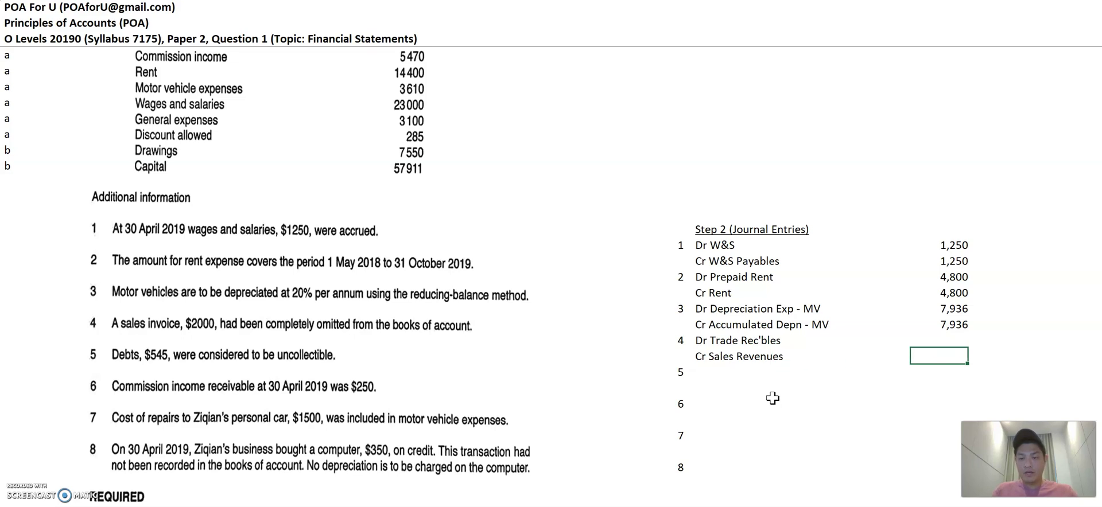
{"action": "key", "text": "Up"}
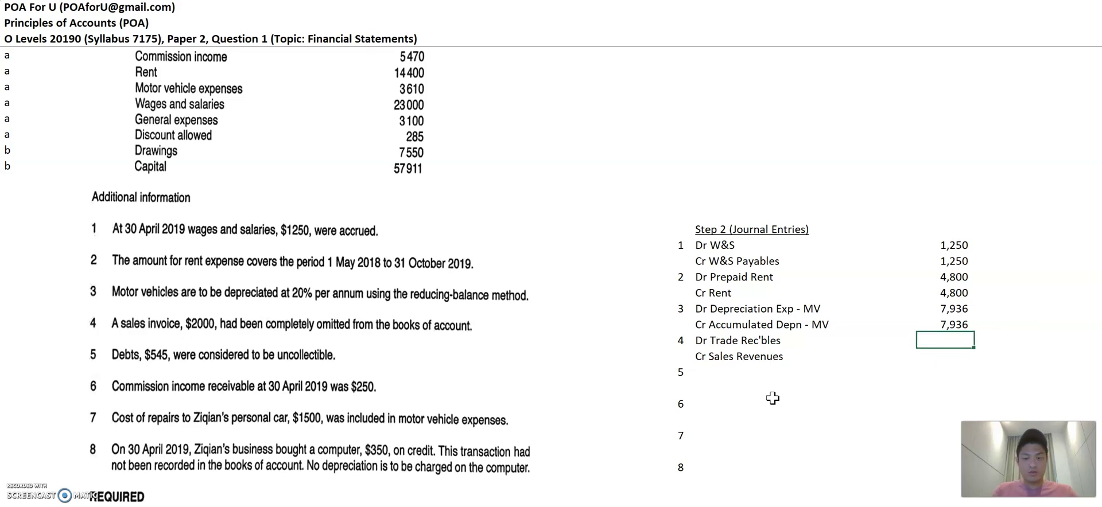
{"action": "type", "text": "2000"}
{"action": "key", "text": "Return"}
{"action": "key", "text": "ctrl+d"}
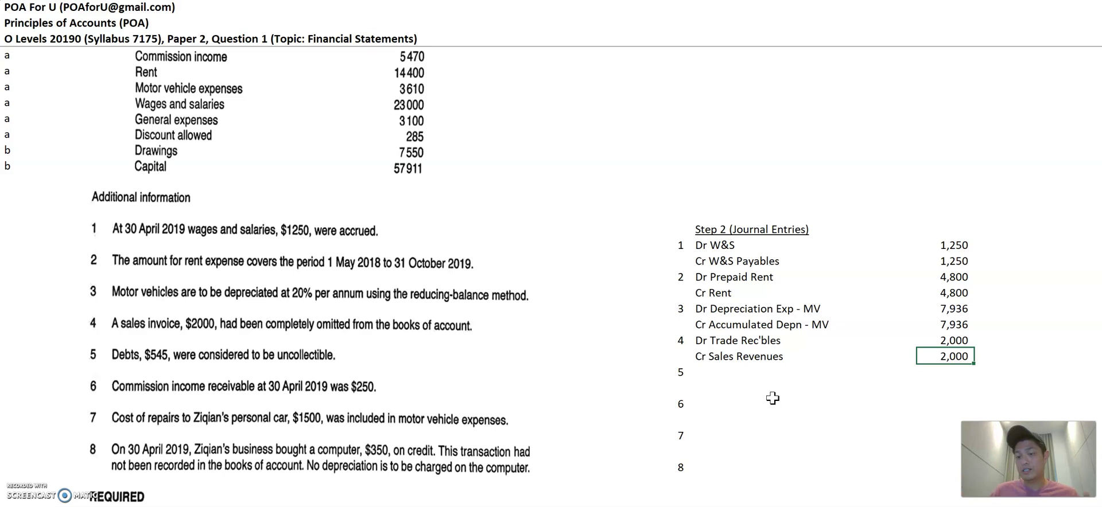
{"action": "key", "text": "Up"}
{"action": "key", "text": "Right"}
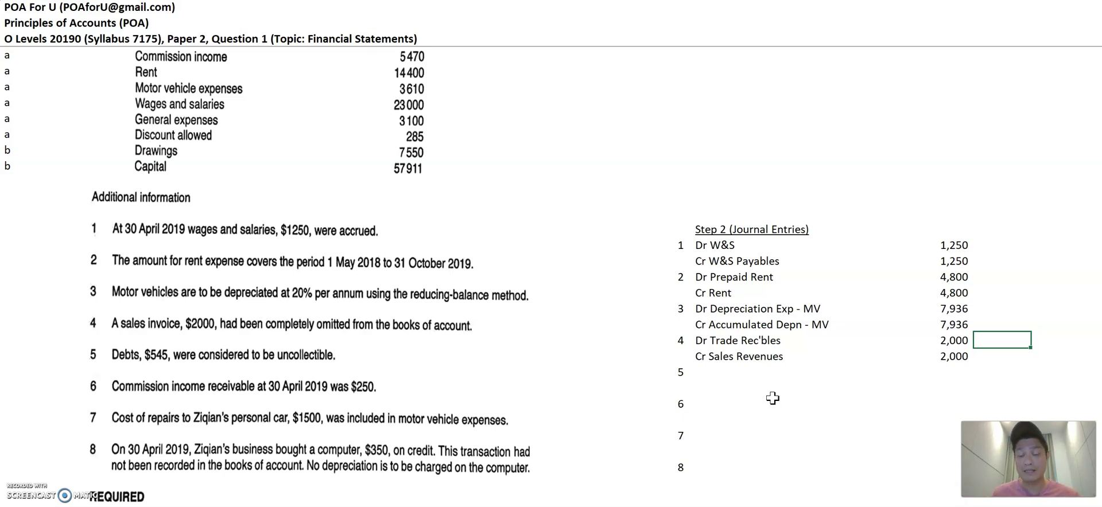
{"action": "key", "text": "Down"}
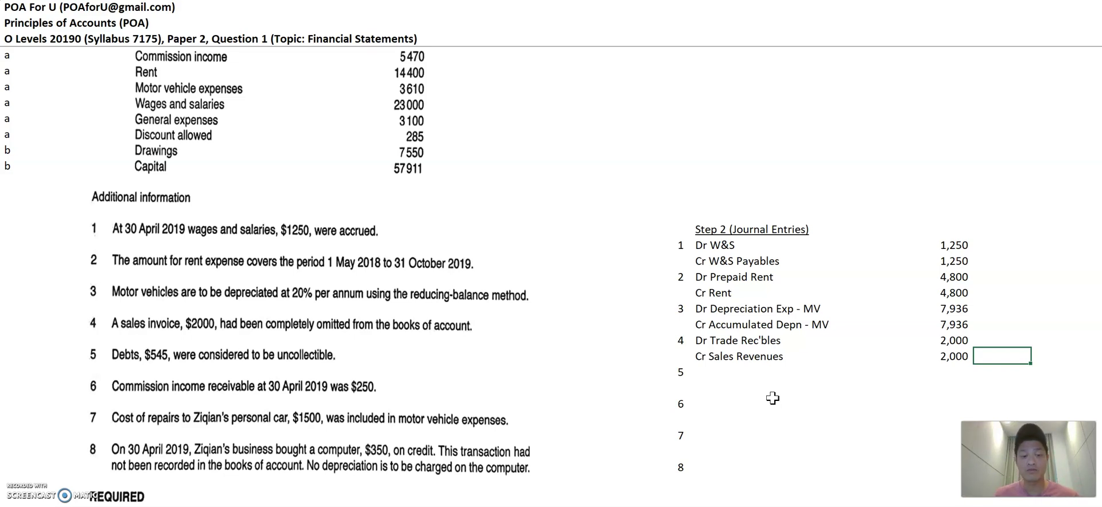
{"action": "key", "text": "shift+Left"}
{"action": "key", "text": "shift+Left"}
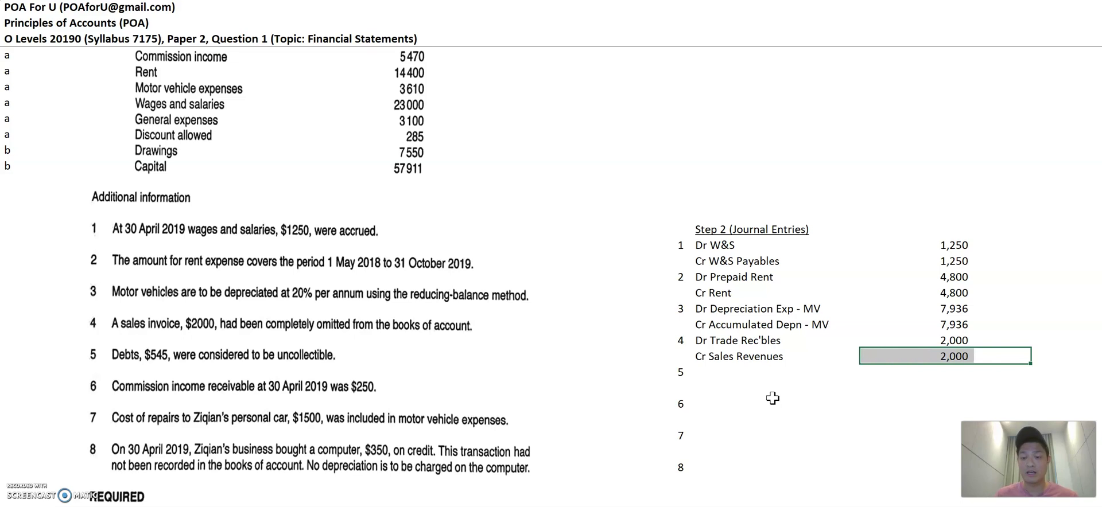
Enter "Cr Allowance for I o TR" as the credit account of journal entry 5 for the uncollectible debts
{"action": "key", "text": "Down"}
{"action": "key", "text": "Left"}
{"action": "key", "text": "Left"}
{"action": "key", "text": "Left"}
{"action": "key", "text": "Left"}
{"action": "key", "text": "Left"}
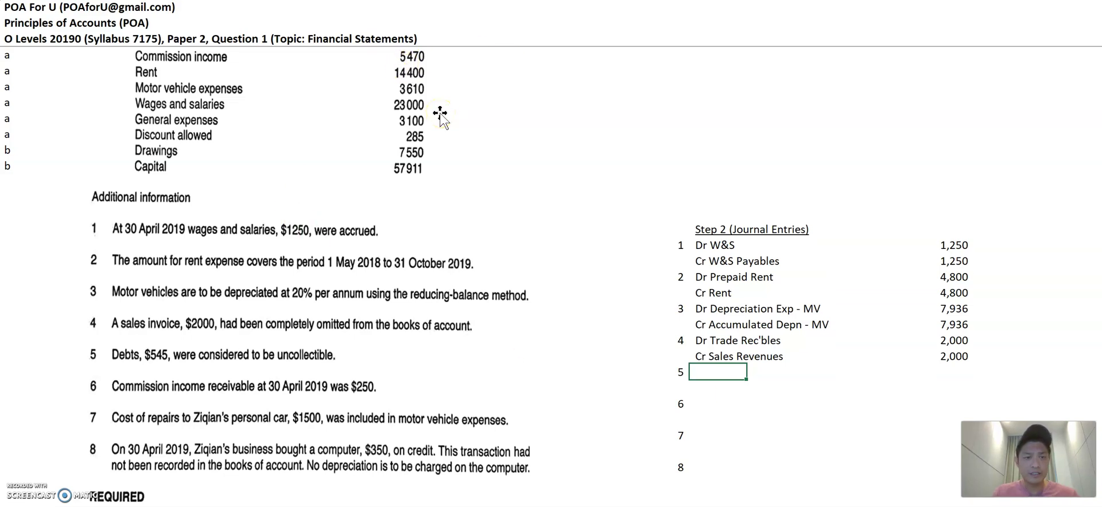
{"action": "scroll", "coordinate": [440, 117], "scroll_direction": "up", "scroll_amount": 2}
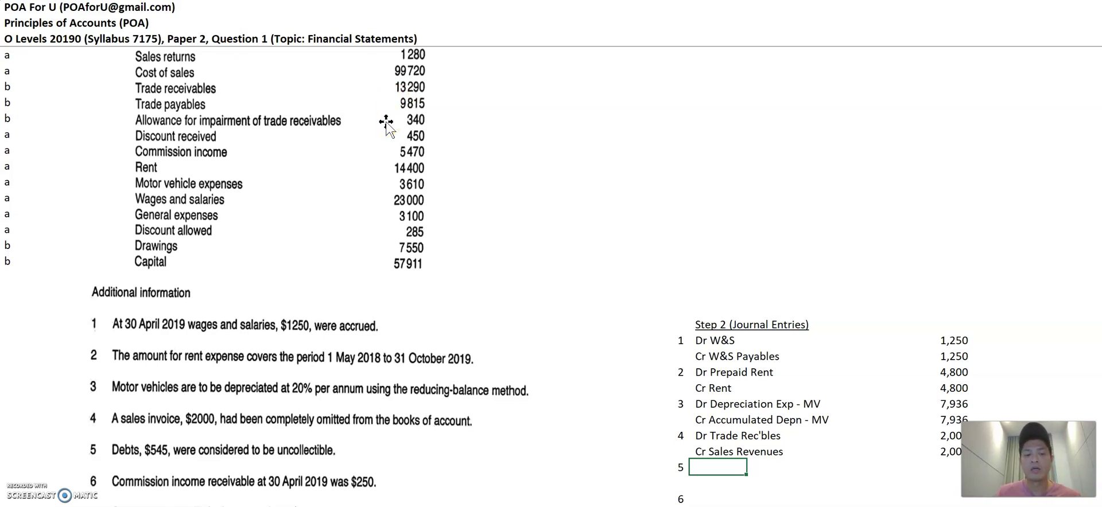
{"action": "left_click", "coordinate": [434, 127]}
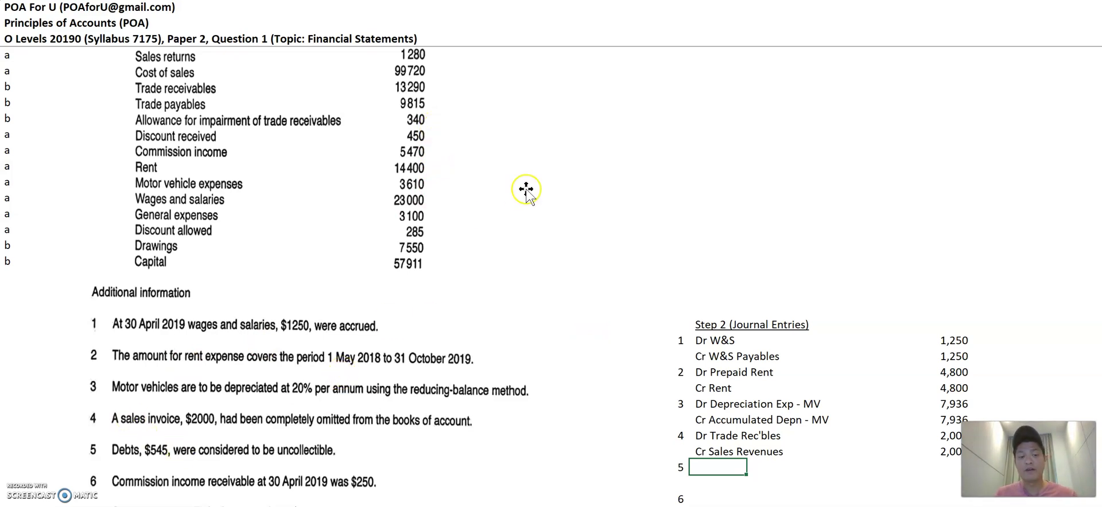
{"action": "left_click", "coordinate": [315, 112]}
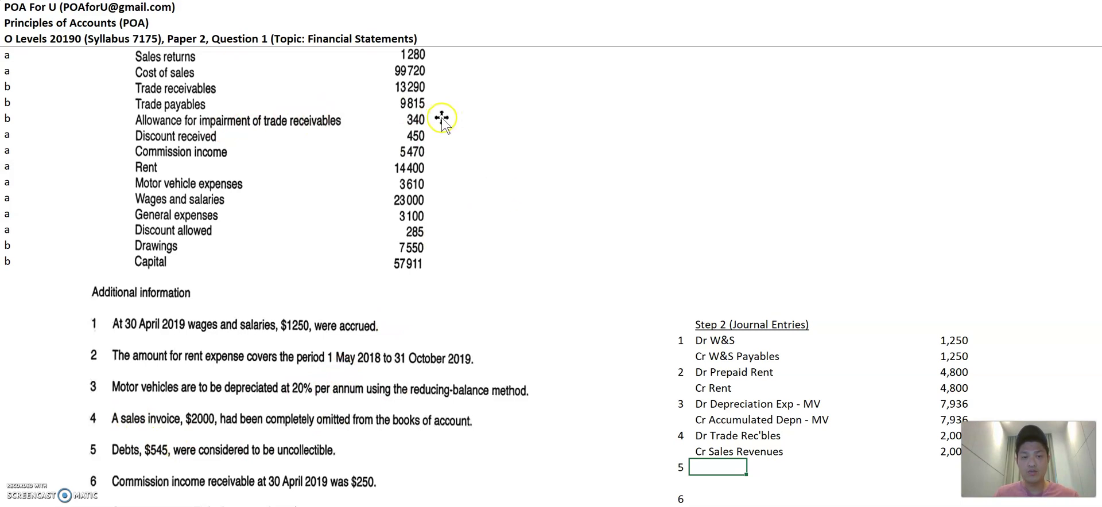
{"action": "key", "text": "Down"}
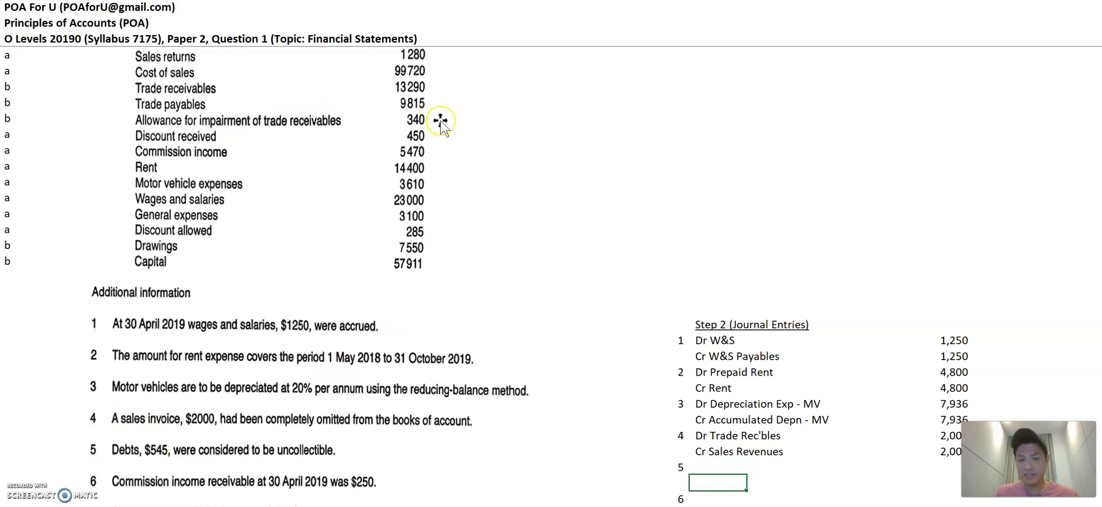
{"action": "type", "text": "Cr "}
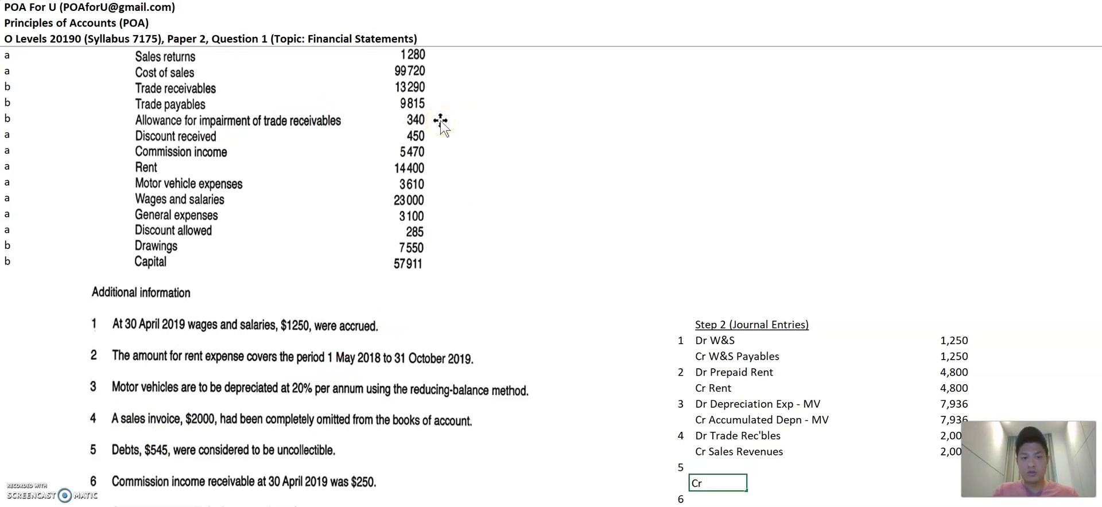
{"action": "type", "text": "Allowance "}
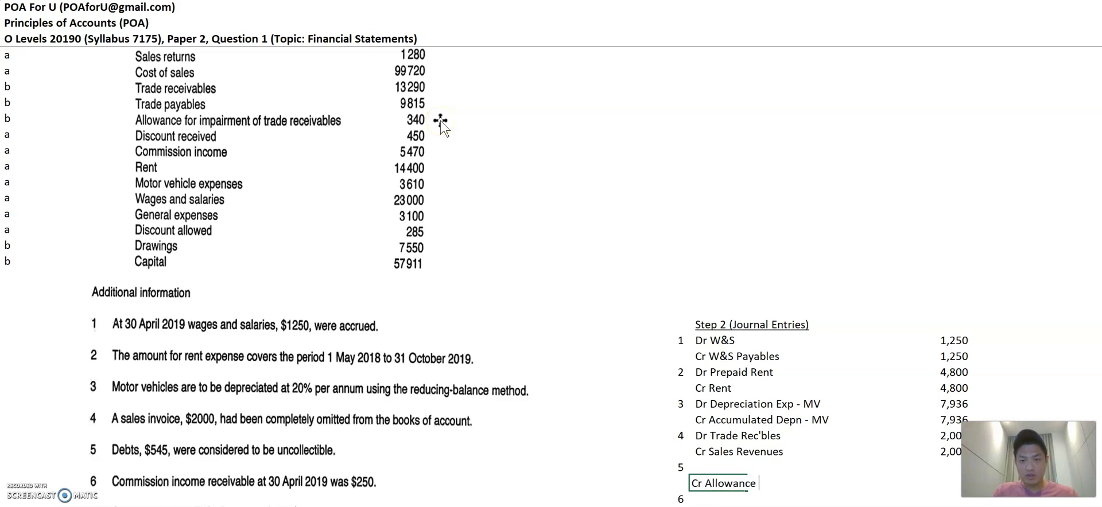
{"action": "type", "text": "for I  o TR"}
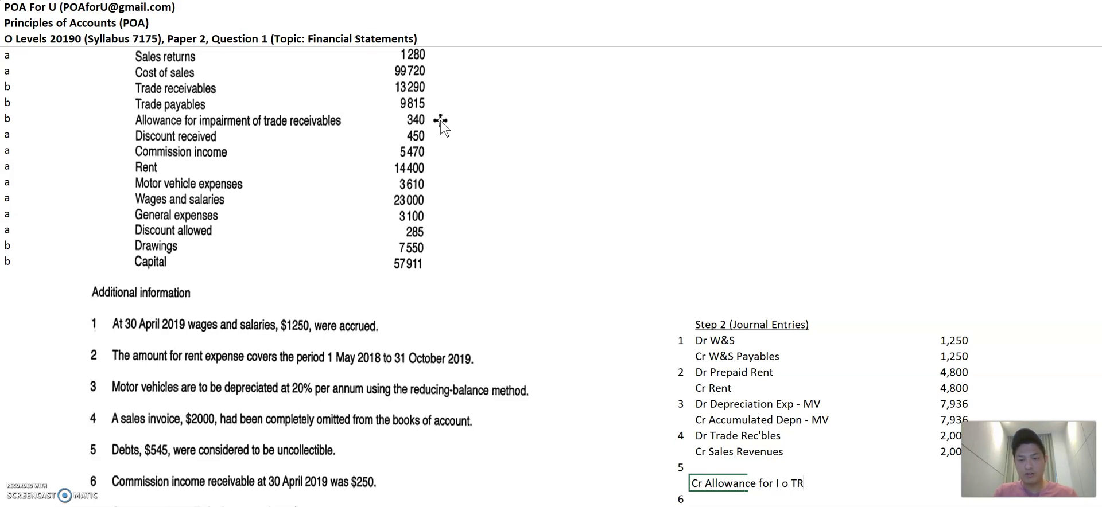
Calculate the credit amount of journal entry 5 with the formula =545-340
{"action": "key", "text": "Tab"}
{"action": "key", "text": "Tab"}
{"action": "key", "text": "Tab"}
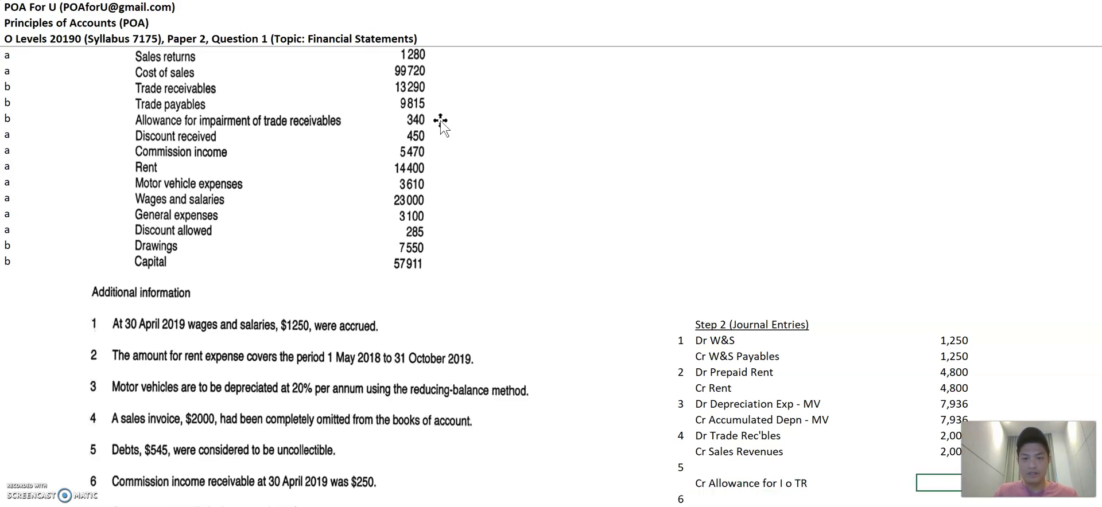
{"action": "scroll", "coordinate": [440, 120], "scroll_direction": "down", "scroll_amount": 3}
{"action": "scroll", "coordinate": [440, 120], "scroll_direction": "up", "scroll_amount": 2}
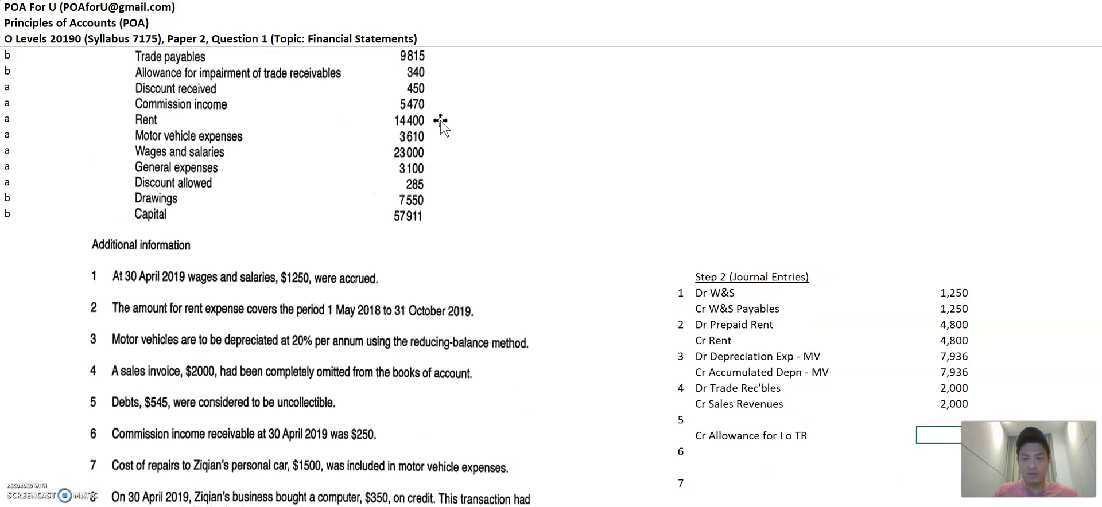
{"action": "type", "text": "=545"}
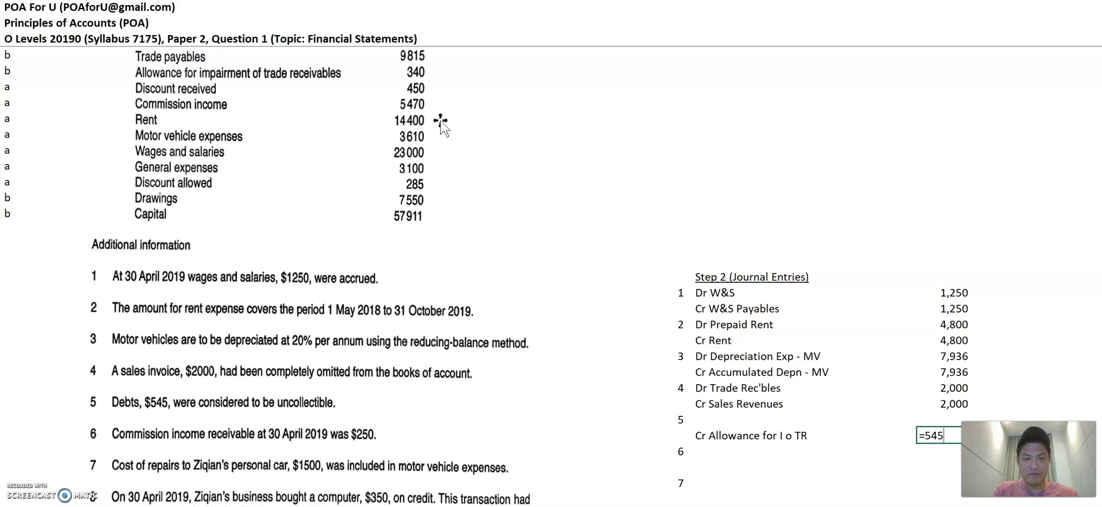
{"action": "type", "text": "-"}
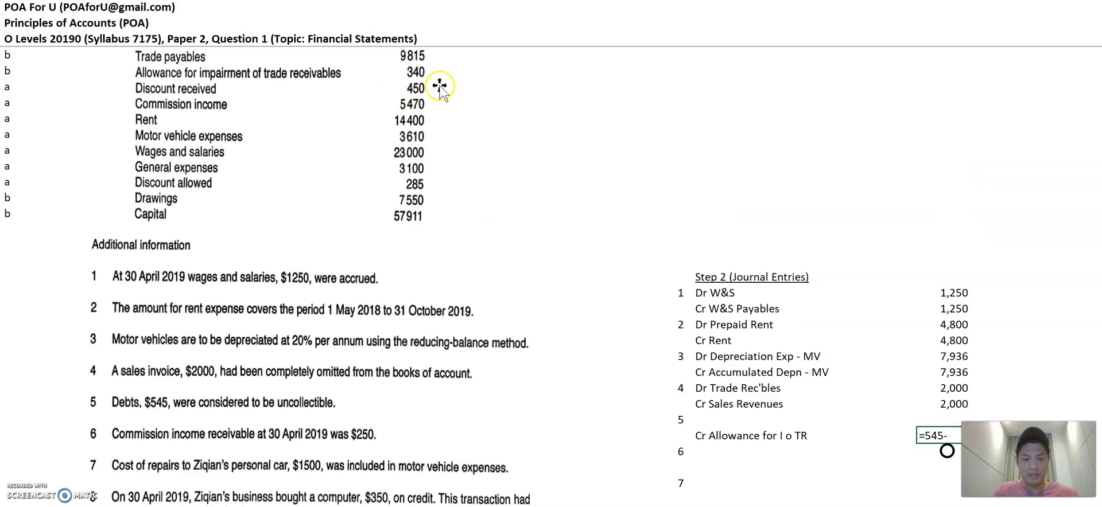
{"action": "type", "text": "340"}
{"action": "key", "text": "Return"}
{"action": "scroll", "coordinate": [439, 87], "scroll_direction": "down", "scroll_amount": 1}
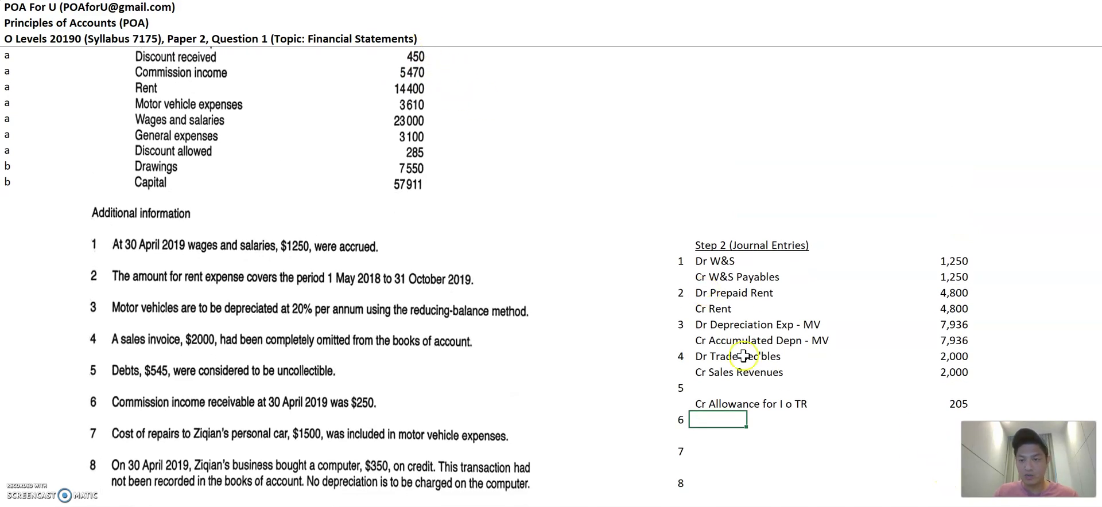
Start the debit line of journal entry 5 with "Dr" and expand its credit account to "Cr Allowance for Impairment o TR"
{"action": "scroll", "coordinate": [686, 261], "scroll_direction": "up", "scroll_amount": 1}
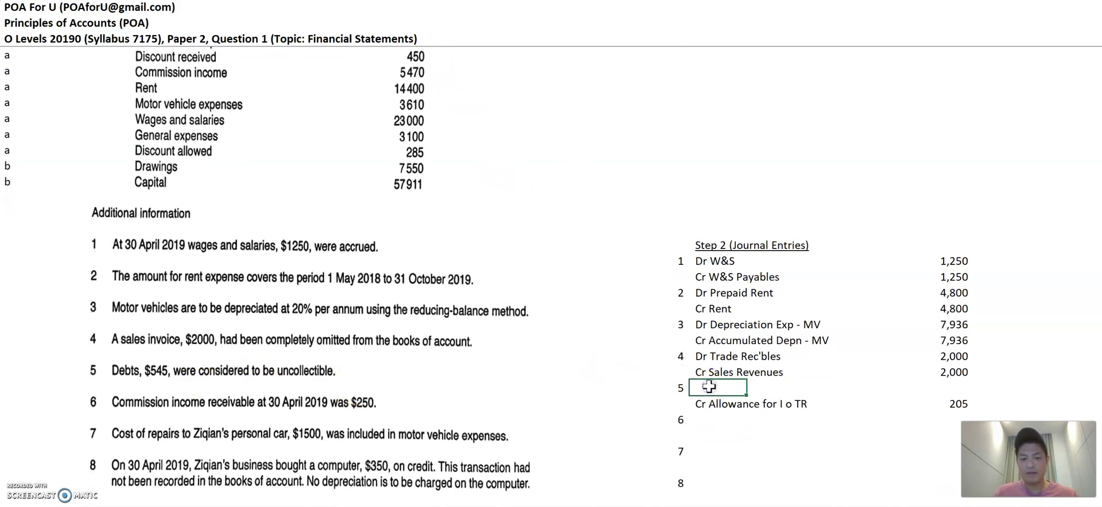
{"action": "type", "text": "Dr"}
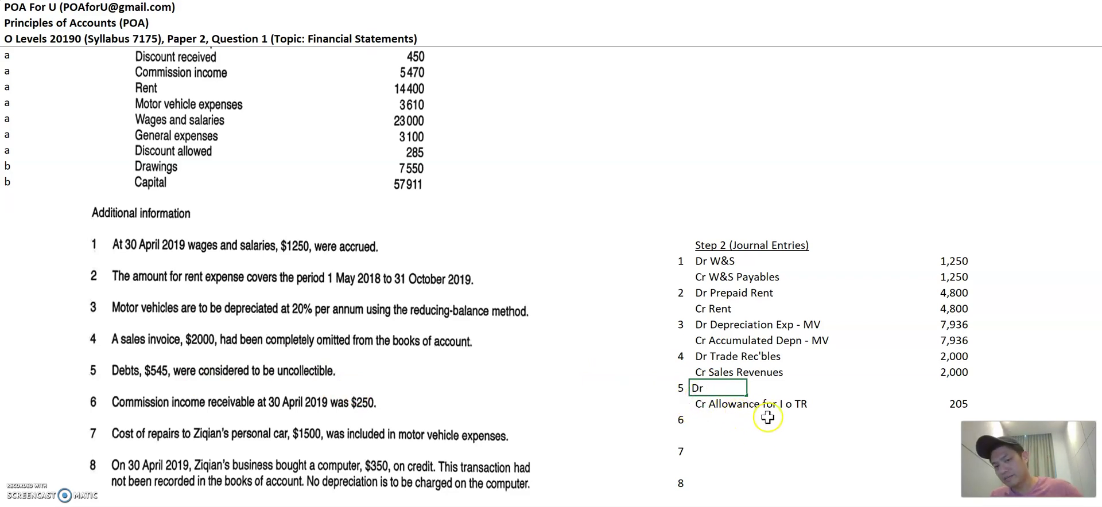
{"action": "left_click", "coordinate": [712, 405]}
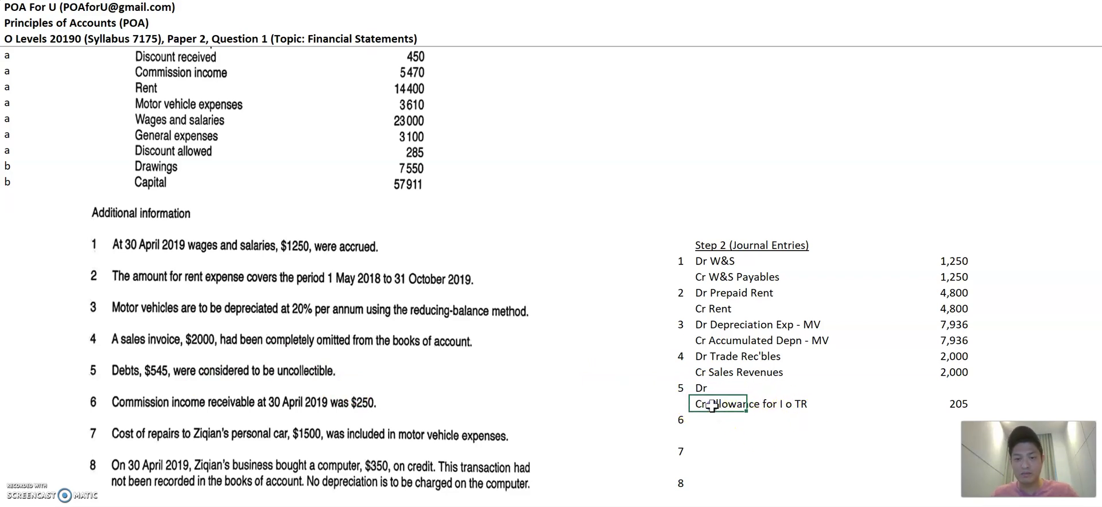
{"action": "key", "text": "F2"}
{"action": "type", "text": "mapi"}
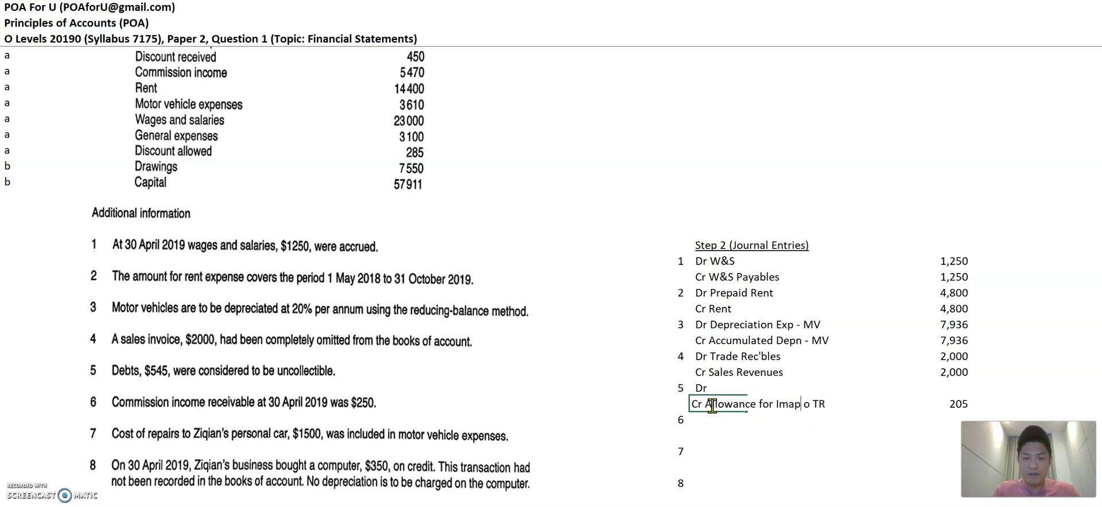
{"action": "key", "text": "BackSpace"}
{"action": "key", "text": "BackSpace"}
{"action": "key", "text": "BackSpace"}
{"action": "type", "text": "pairment"}
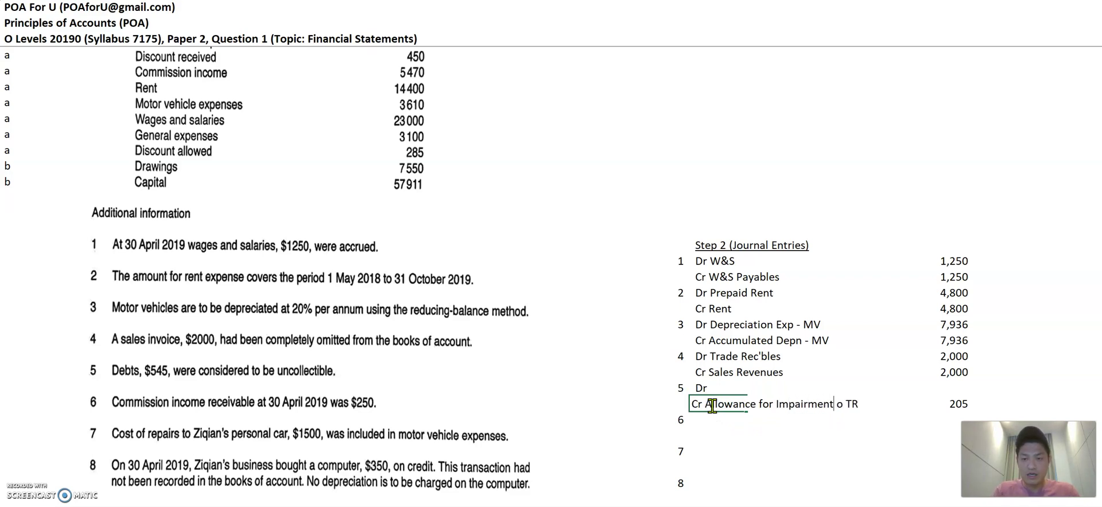
{"action": "key", "text": "Return"}
Complete the debit account of journal entry 5 as "Dr Impairment loss on TR" and set its amount to 205
{"action": "key", "text": "Up"}
{"action": "key", "text": "Up"}
{"action": "key", "text": "F2"}
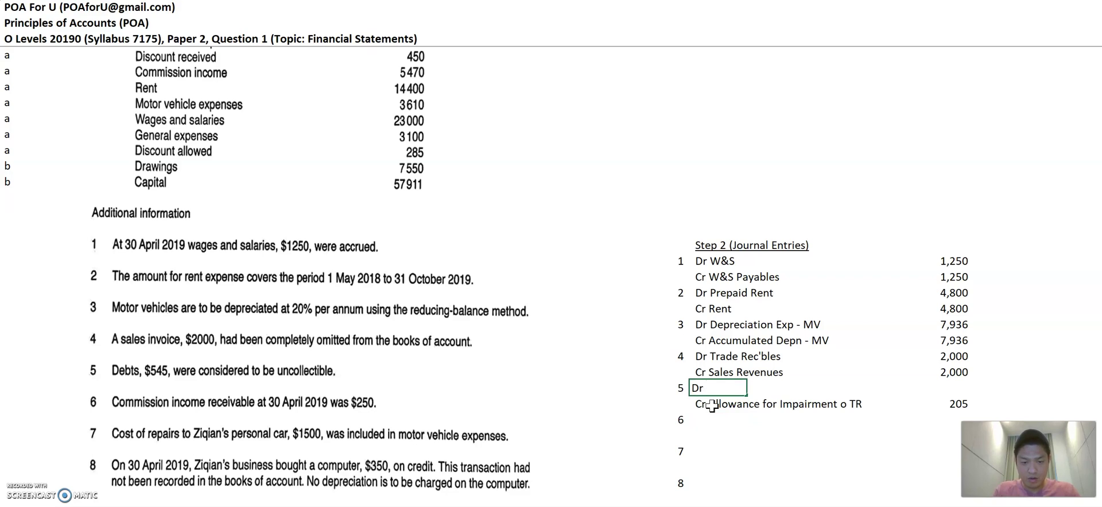
{"action": "type", "text": "Impairment los"}
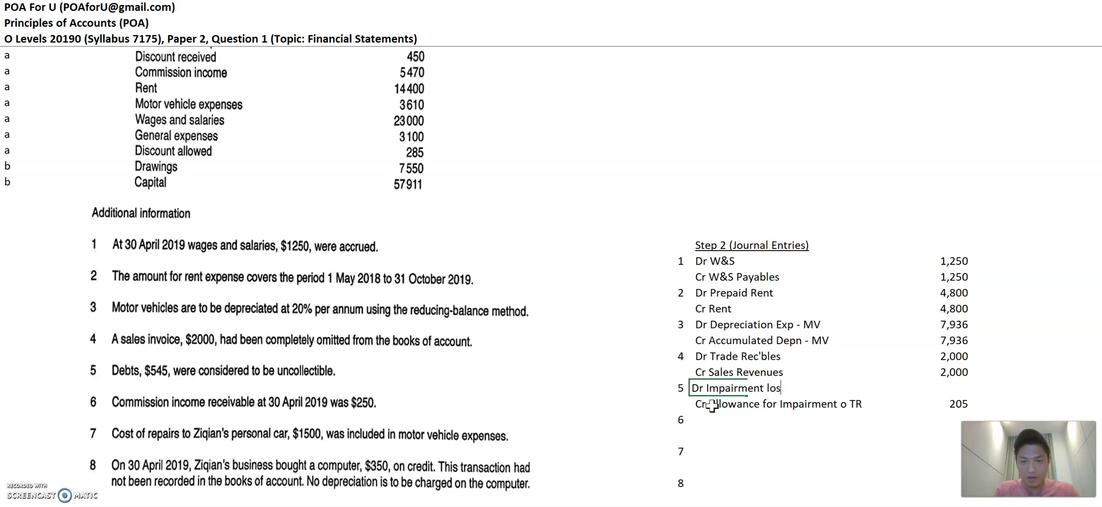
{"action": "type", "text": "s on TR"}
{"action": "key", "text": "Tab"}
{"action": "key", "text": "Tab"}
{"action": "key", "text": "Tab"}
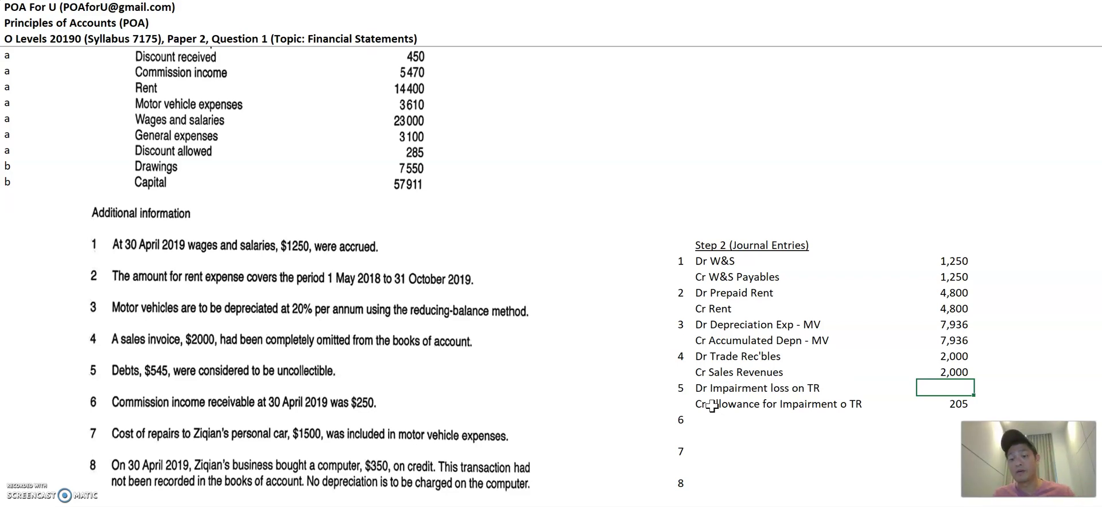
{"action": "type", "text": "205"}
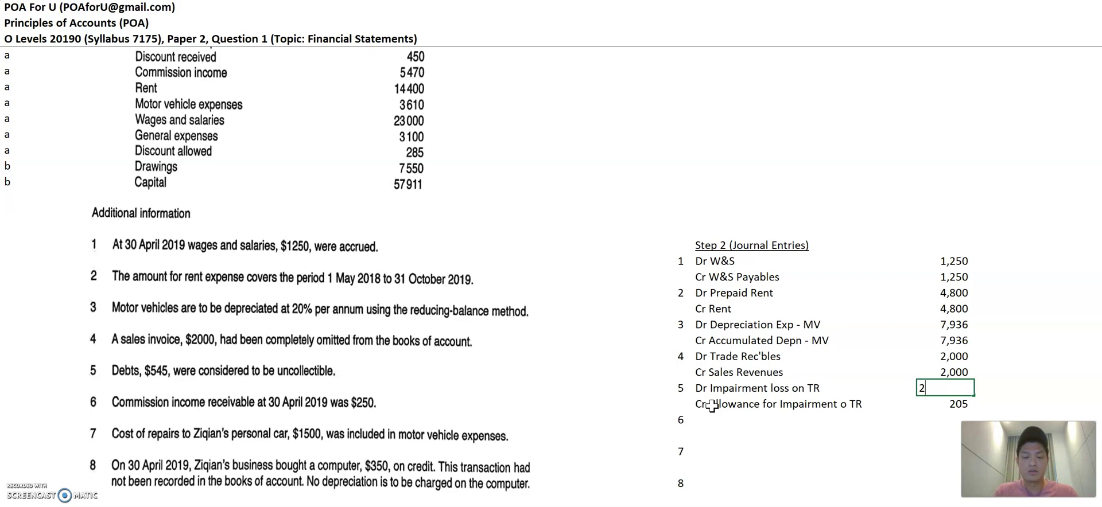
{"action": "left_click", "coordinate": [711, 406]}
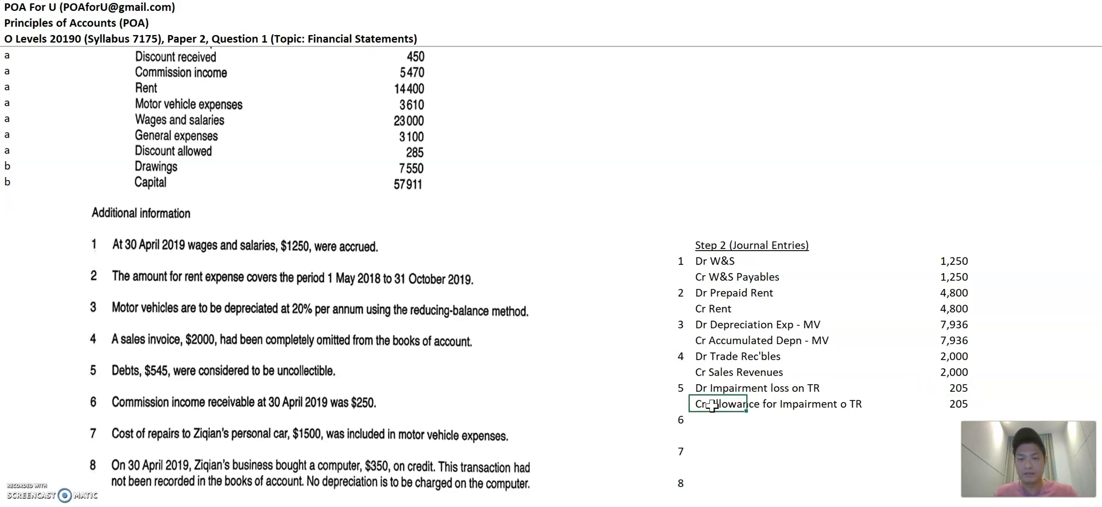
Enter "Cr Commission income" with an amount of 250 as the credit line of journal entry 6
{"action": "left_click", "coordinate": [704, 423]}
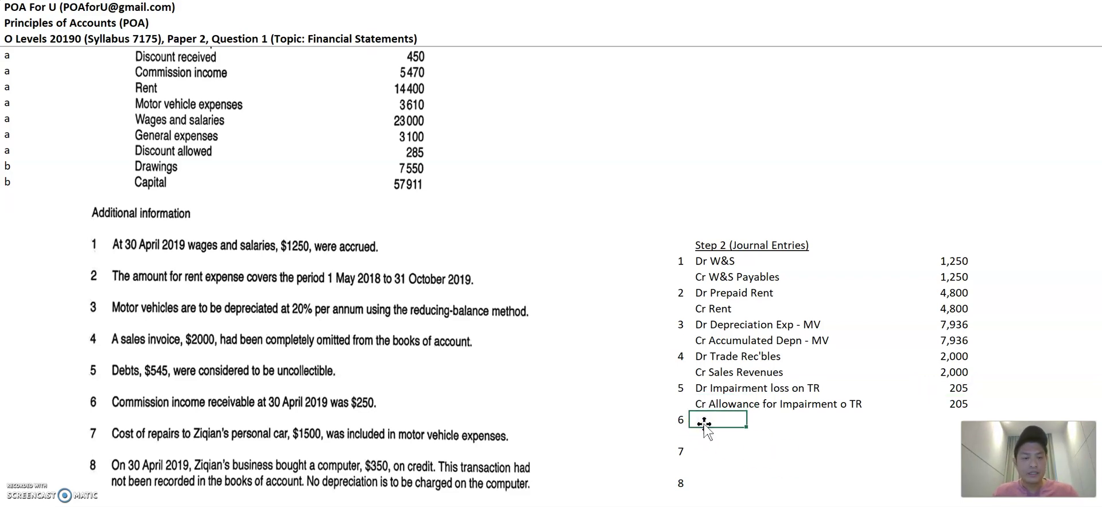
{"action": "scroll", "coordinate": [704, 425], "scroll_direction": "down", "scroll_amount": 2}
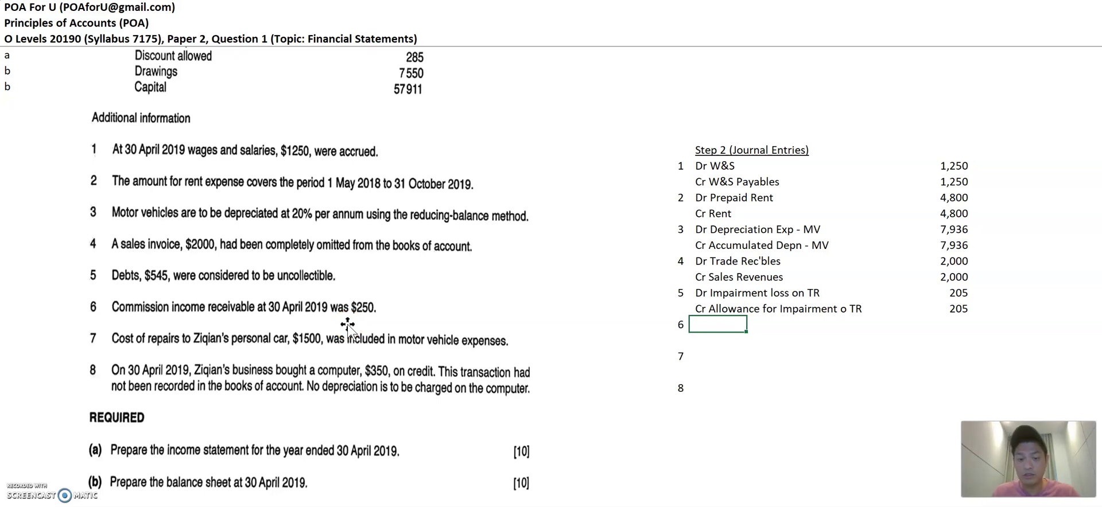
{"action": "key", "text": "Down"}
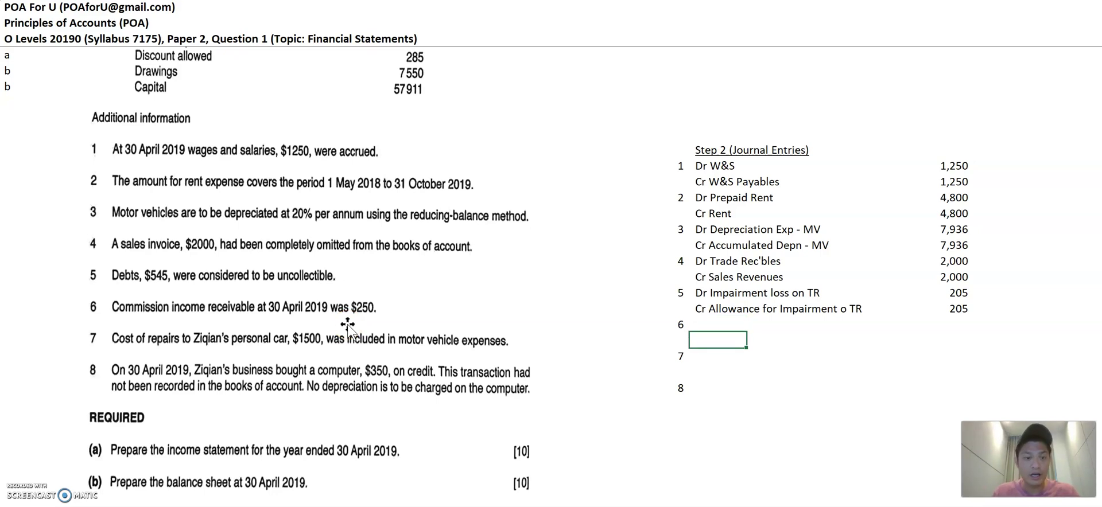
{"action": "type", "text": "Cr Co"}
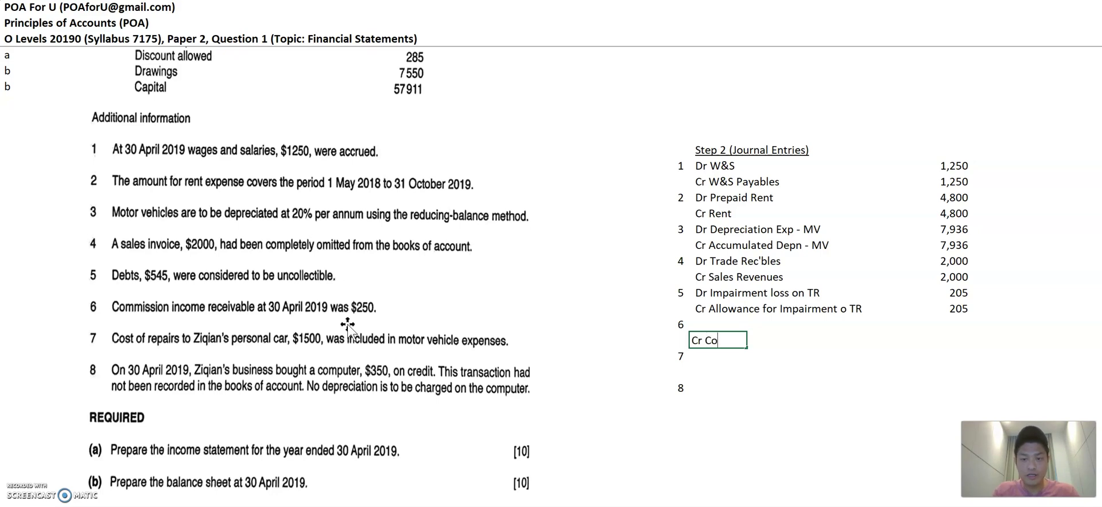
{"action": "type", "text": "mmission income"}
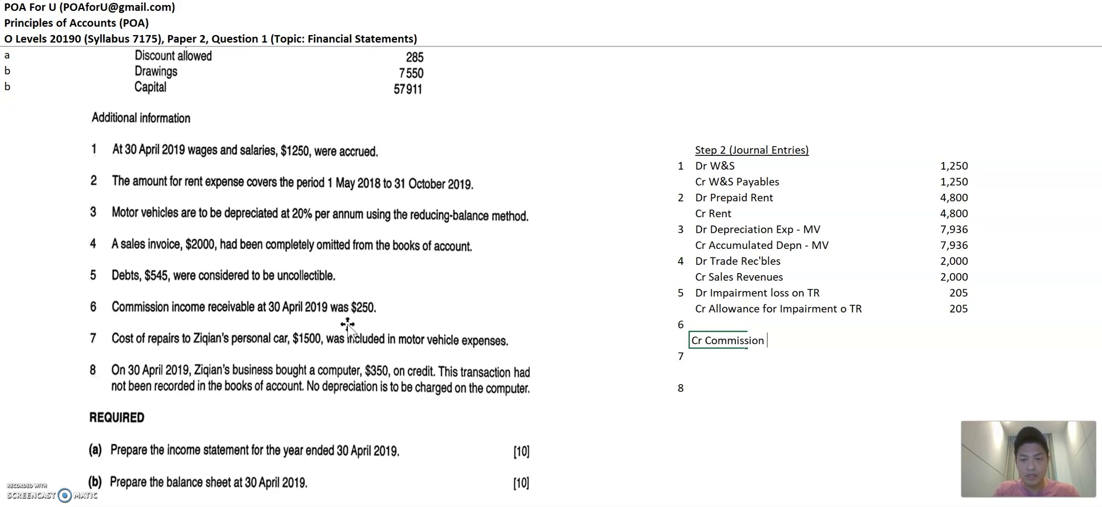
{"action": "key", "text": "Right"}
{"action": "key", "text": "Right"}
{"action": "key", "text": "Right"}
{"action": "key", "text": "Right"}
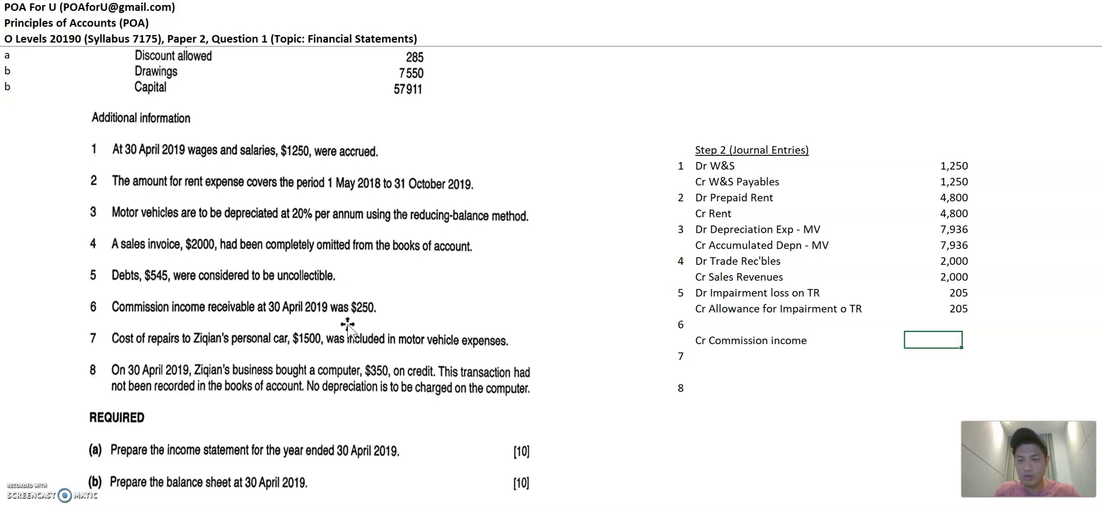
{"action": "type", "text": "250"}
{"action": "key", "text": "Return"}
Enter "Dr Commission income rec'bles" as the debit account of journal entry 6
{"action": "key", "text": "Up"}
{"action": "key", "text": "Up"}
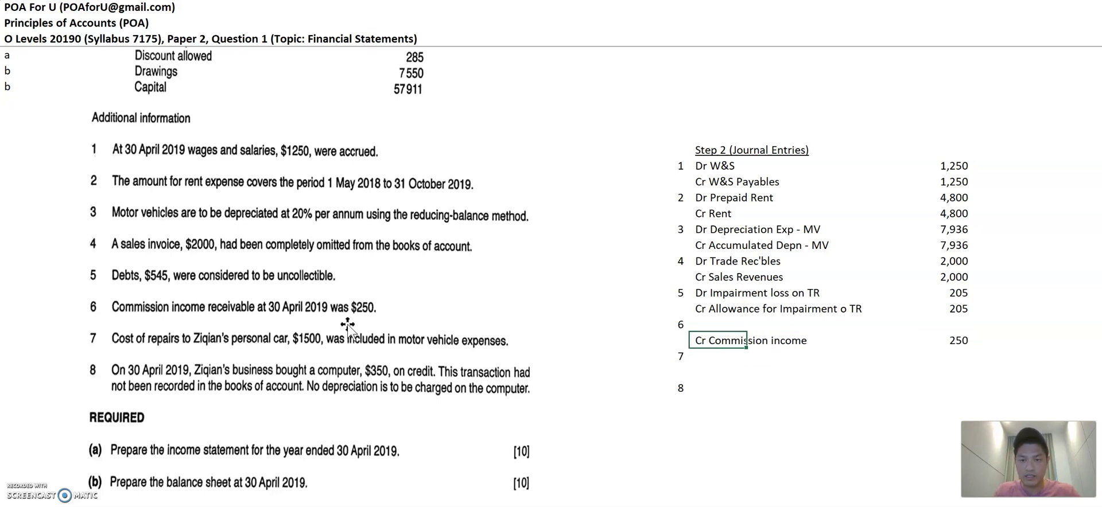
{"action": "type", "text": "Dr Comm"}
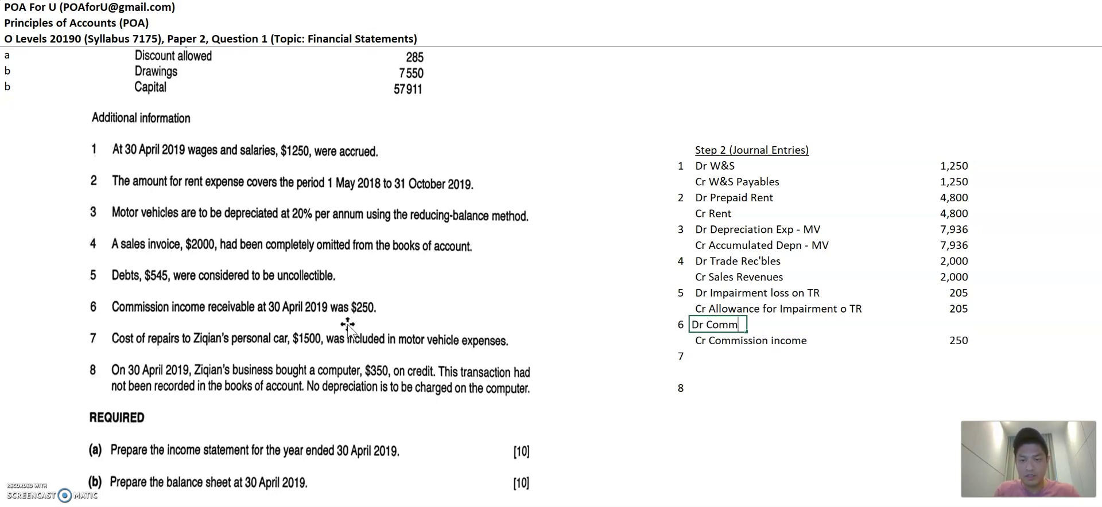
{"action": "type", "text": "ission income rec'bles"}
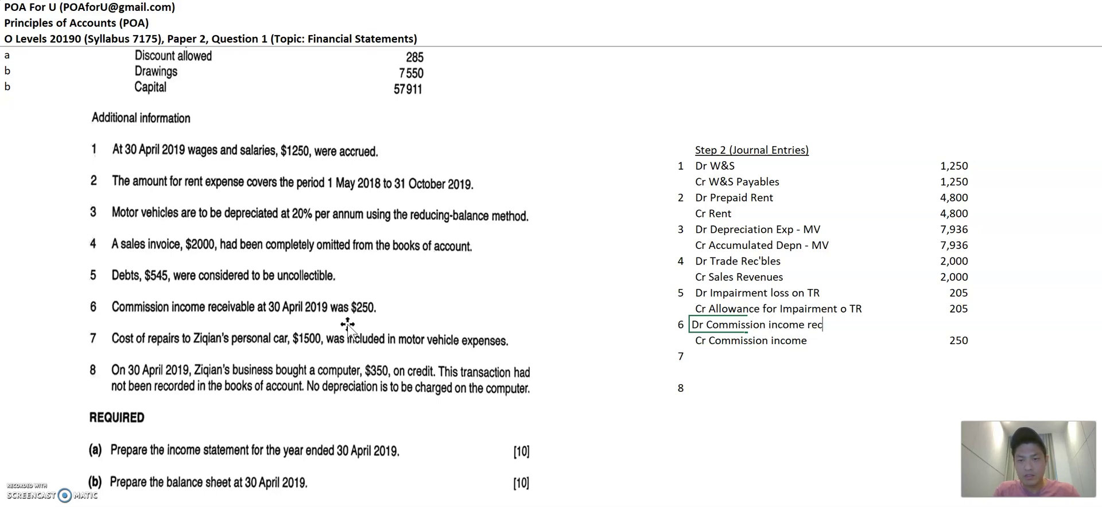
{"action": "key", "text": "Return"}
Set the debit amount of journal entry 6 to 250 and go to the account cell of journal entry 7
{"action": "key", "text": "Up"}
{"action": "key", "text": "Right"}
{"action": "key", "text": "Right"}
{"action": "key", "text": "Right"}
{"action": "key", "text": "Right"}
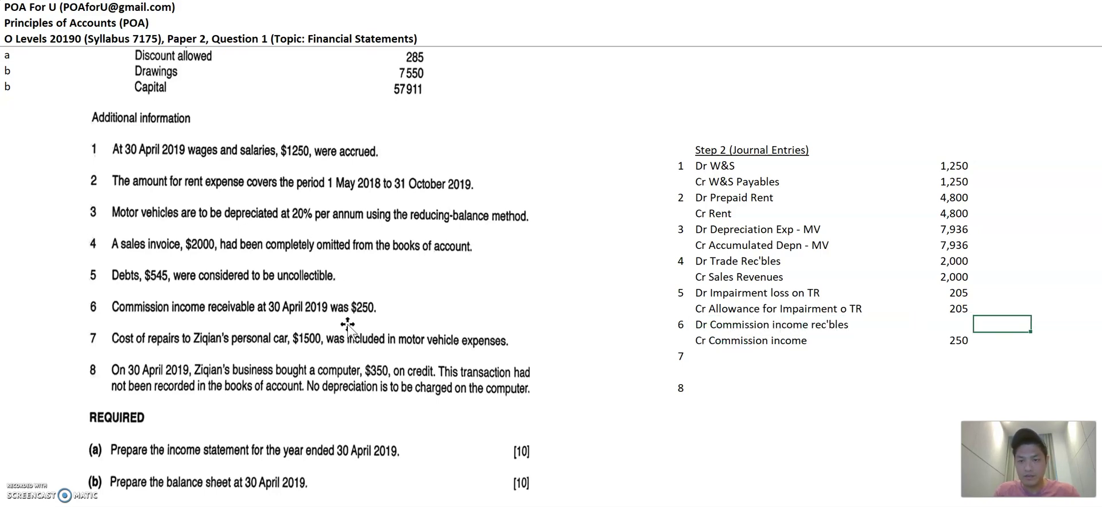
{"action": "key", "text": "Left"}
{"action": "type", "text": "250"}
{"action": "key", "text": "Return"}
{"action": "key", "text": "Down"}
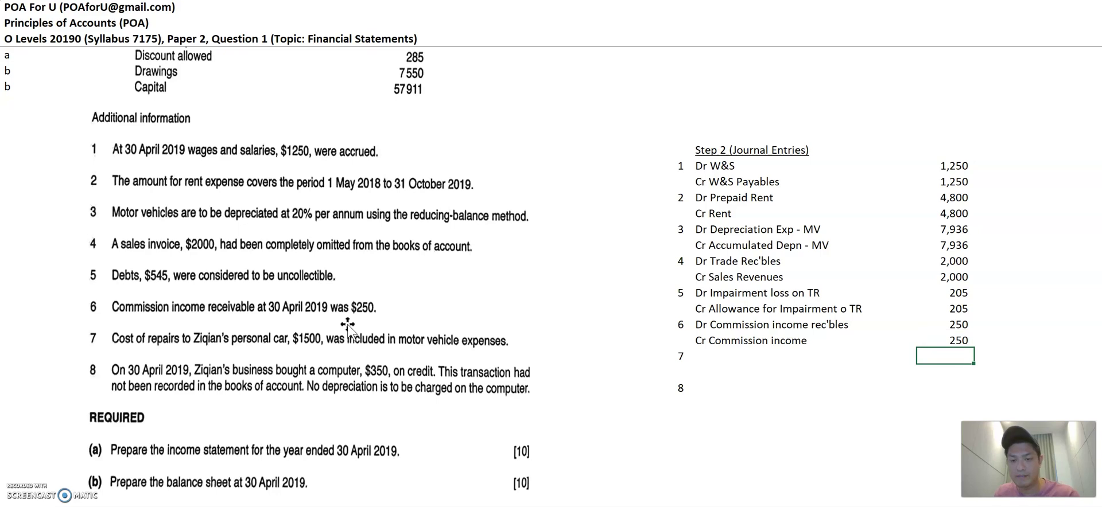
{"action": "key", "text": "Left"}
{"action": "key", "text": "Left"}
{"action": "key", "text": "Left"}
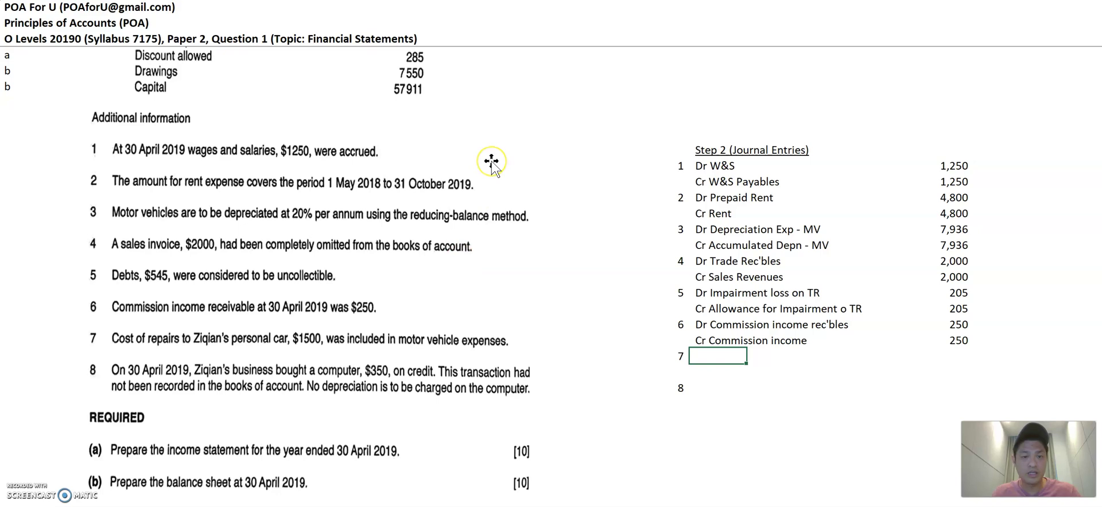
Enter "Dr Drawings" and "Cr Motor Vehicle Exp" as the debit and credit accounts of journal entry 7
{"action": "scroll", "coordinate": [492, 164], "scroll_direction": "up", "scroll_amount": 1}
{"action": "scroll", "coordinate": [492, 164], "scroll_direction": "up", "scroll_amount": 1}
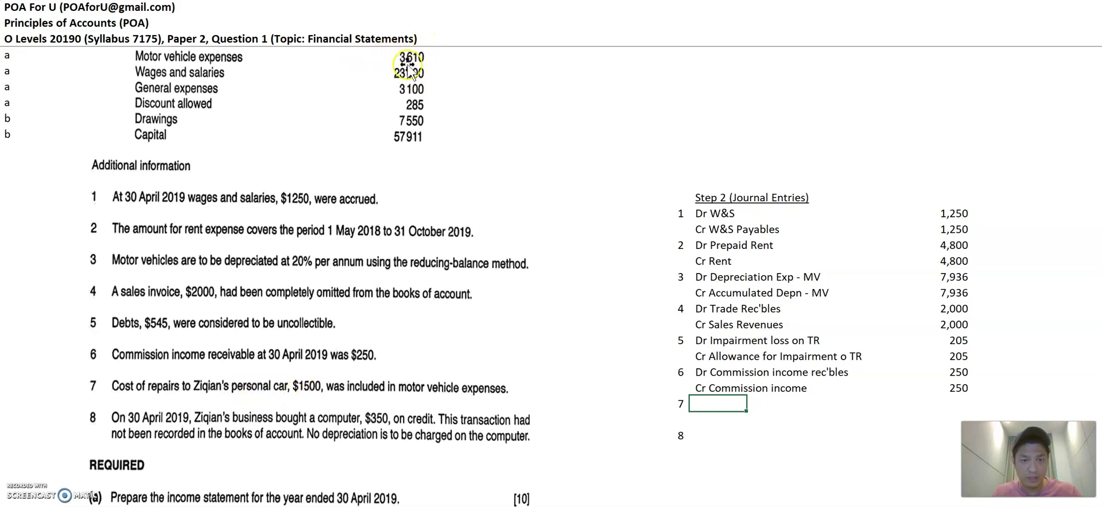
{"action": "scroll", "coordinate": [431, 66], "scroll_direction": "up", "scroll_amount": 1}
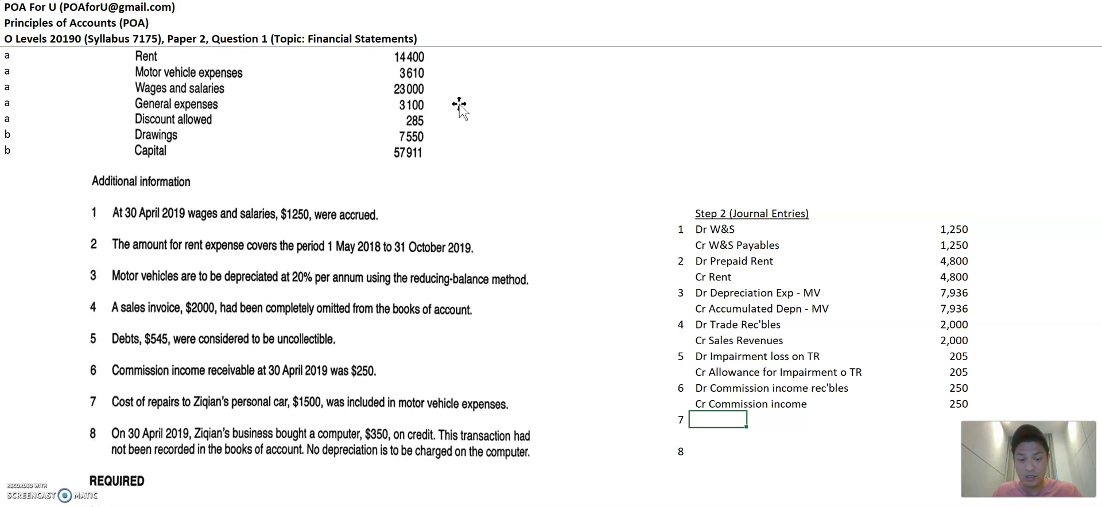
{"action": "type", "text": "Dr Drawings"}
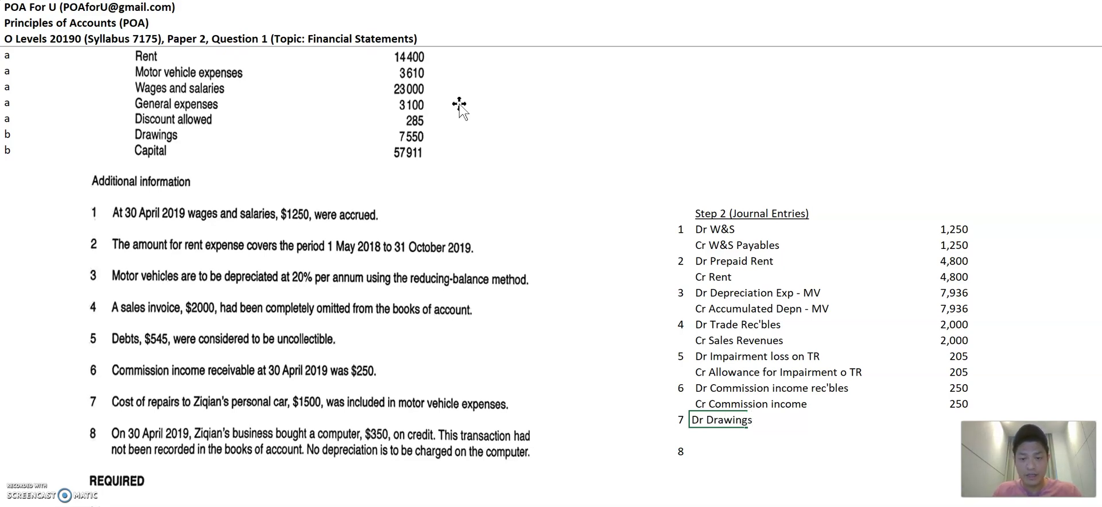
{"action": "key", "text": "Return"}
{"action": "type", "text": "Cr"}
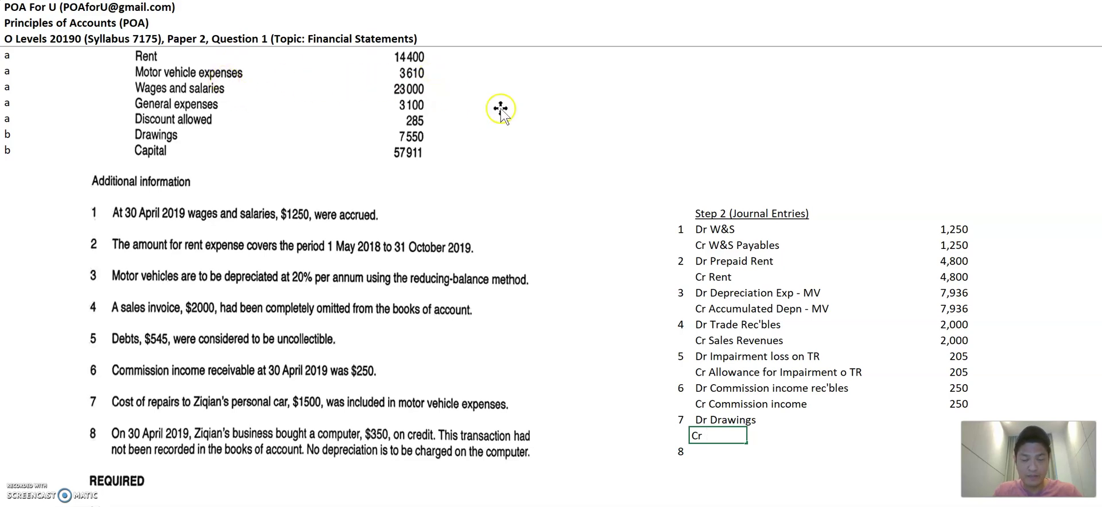
{"action": "type", "text": " Mo"}
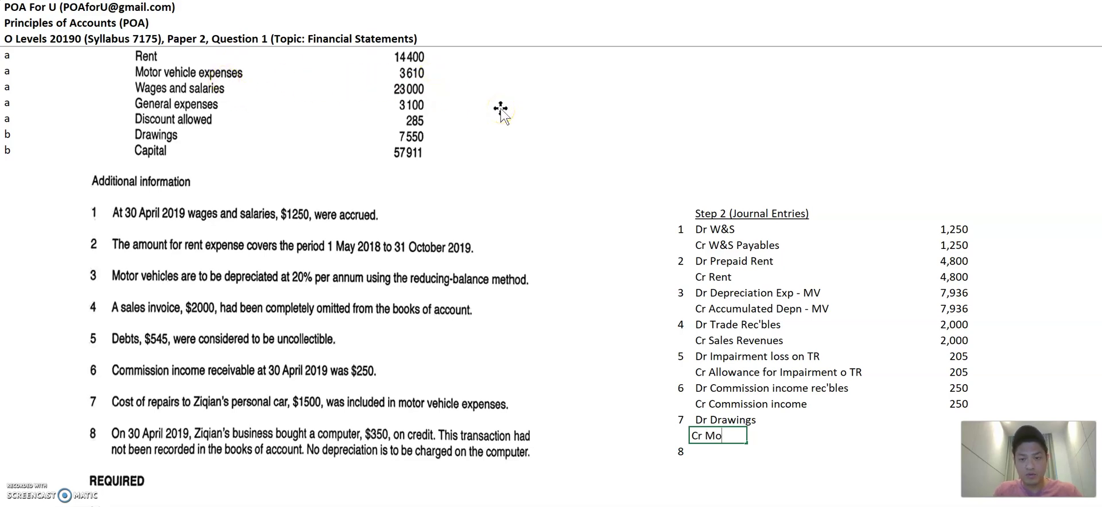
{"action": "type", "text": "tor Vehicle Exp"}
Set the amount of the Motor Vehicle Exp credit line in journal entry 7 to 1500
{"action": "key", "text": "Tab"}
{"action": "key", "text": "Tab"}
{"action": "key", "text": "Tab"}
{"action": "key", "text": "Tab"}
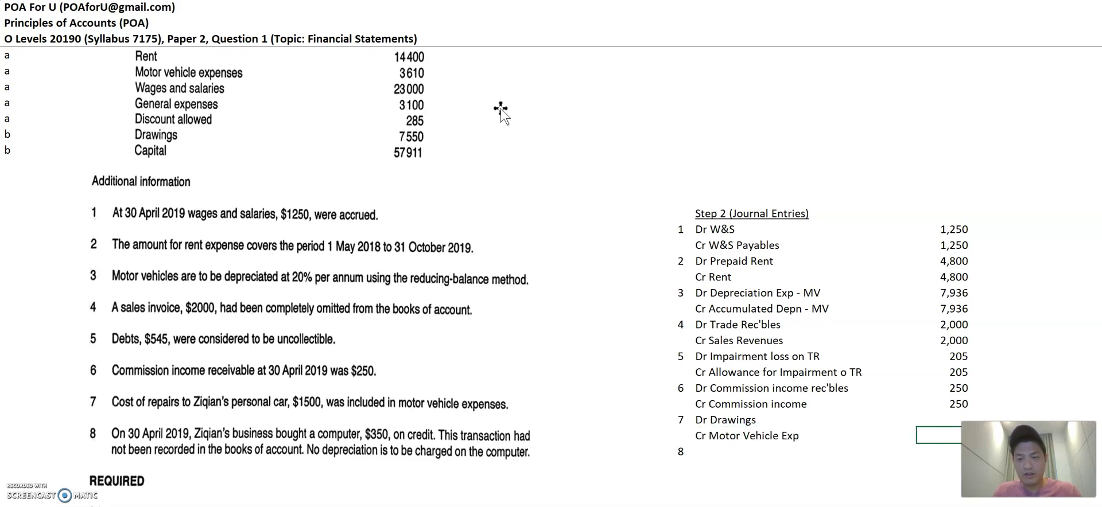
{"action": "scroll", "coordinate": [500, 110], "scroll_direction": "up", "scroll_amount": 1}
{"action": "scroll", "coordinate": [500, 110], "scroll_direction": "down", "scroll_amount": 2}
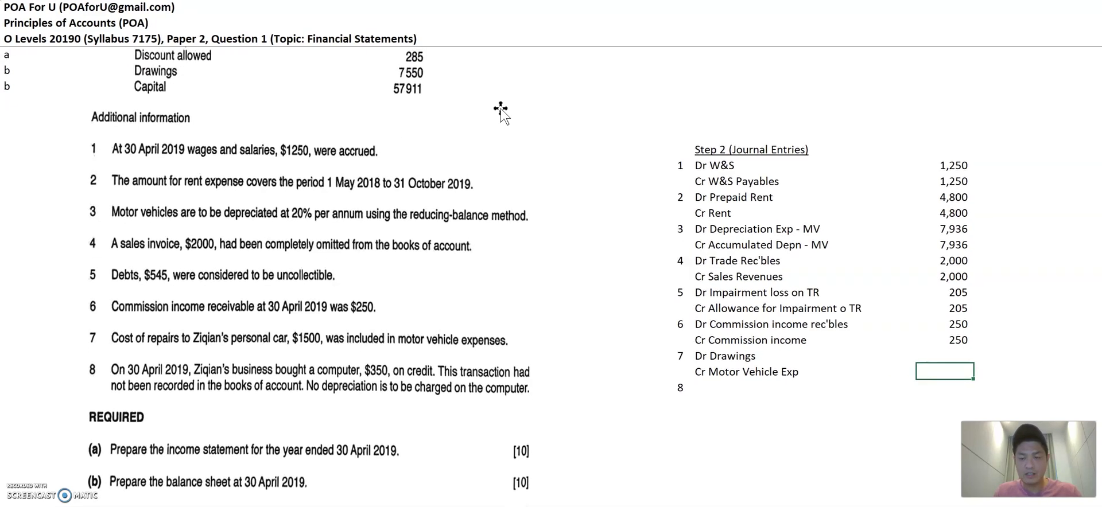
{"action": "scroll", "coordinate": [501, 110], "scroll_direction": "up", "scroll_amount": 2}
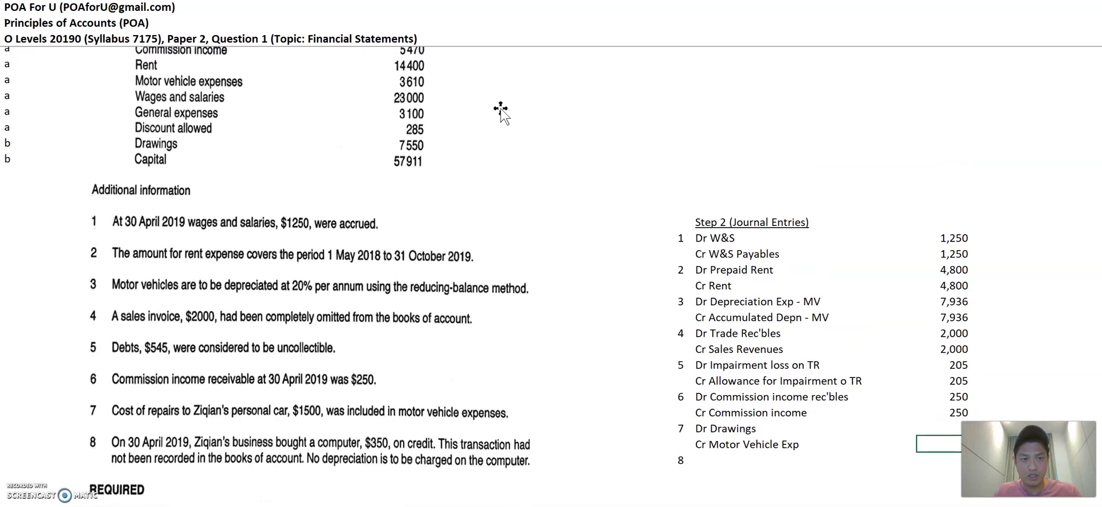
{"action": "scroll", "coordinate": [500, 111], "scroll_direction": "down", "scroll_amount": 2}
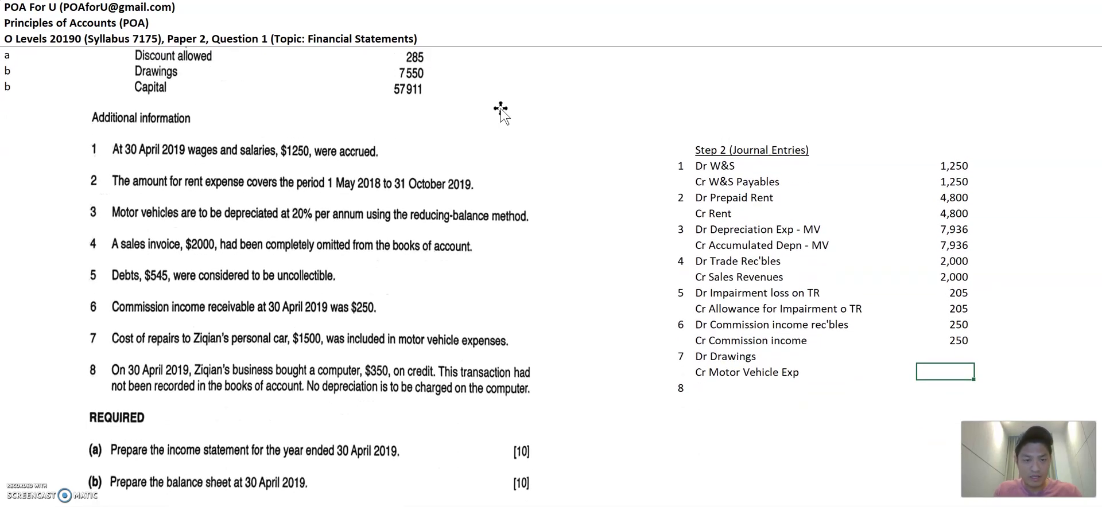
{"action": "type", "text": "1500"}
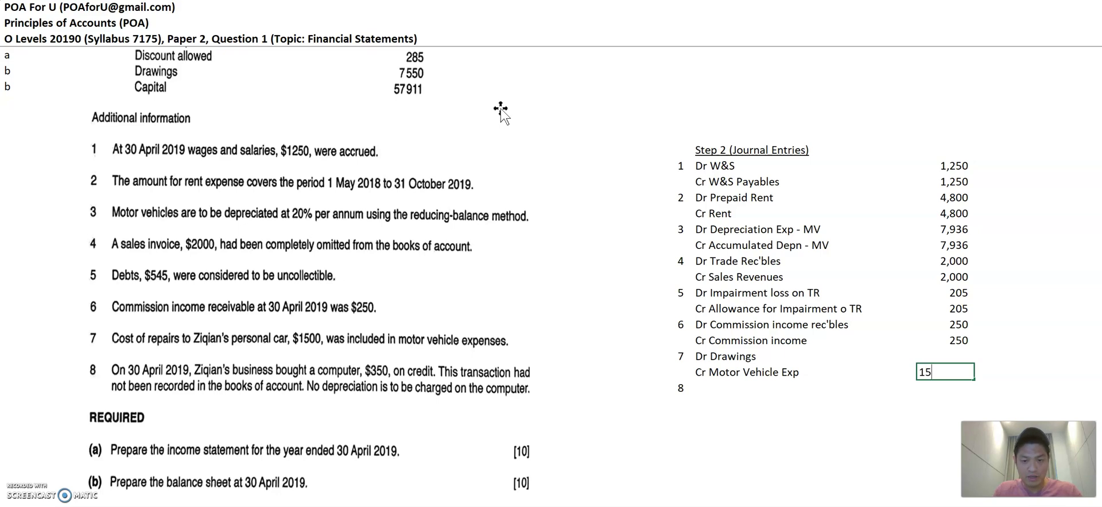
{"action": "key", "text": "Return"}
Copy the 1,500 credit amount of journal entry 7 to its Drawings debit line
{"action": "key", "text": "Up"}
{"action": "key", "text": "Right"}
{"action": "key", "text": "Right"}
{"action": "key", "text": "Right"}
{"action": "key", "text": "Right"}
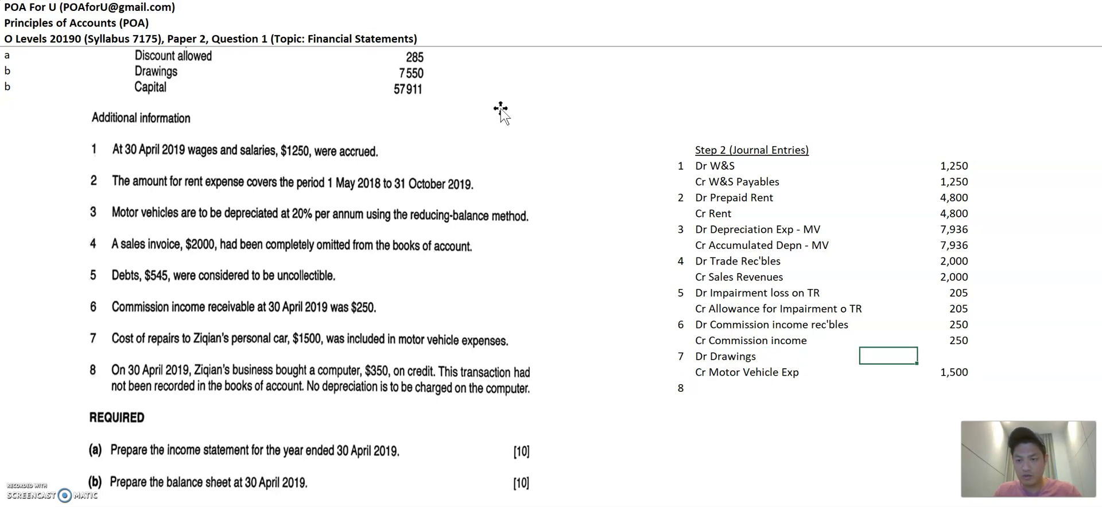
{"action": "key", "text": "Down"}
{"action": "key", "text": "ctrl+c"}
{"action": "key", "text": "Up"}
{"action": "key", "text": "Return"}
Enter "Dr Office Equipment" and "Cr Other payables" as the debit and credit accounts of journal entry 8
{"action": "key", "text": "Down"}
{"action": "key", "text": "Down"}
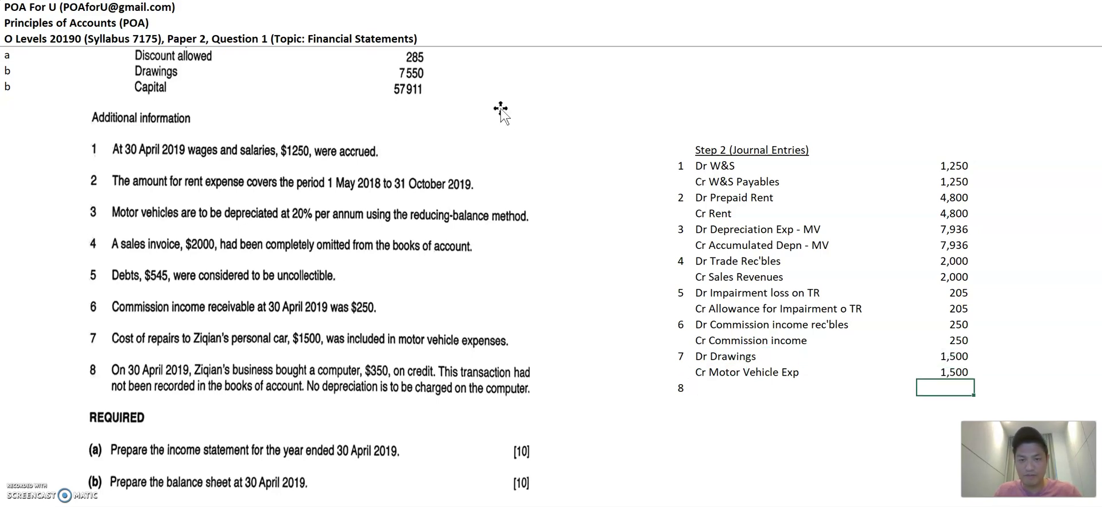
{"action": "key", "text": "Left"}
{"action": "key", "text": "Left"}
{"action": "key", "text": "Left"}
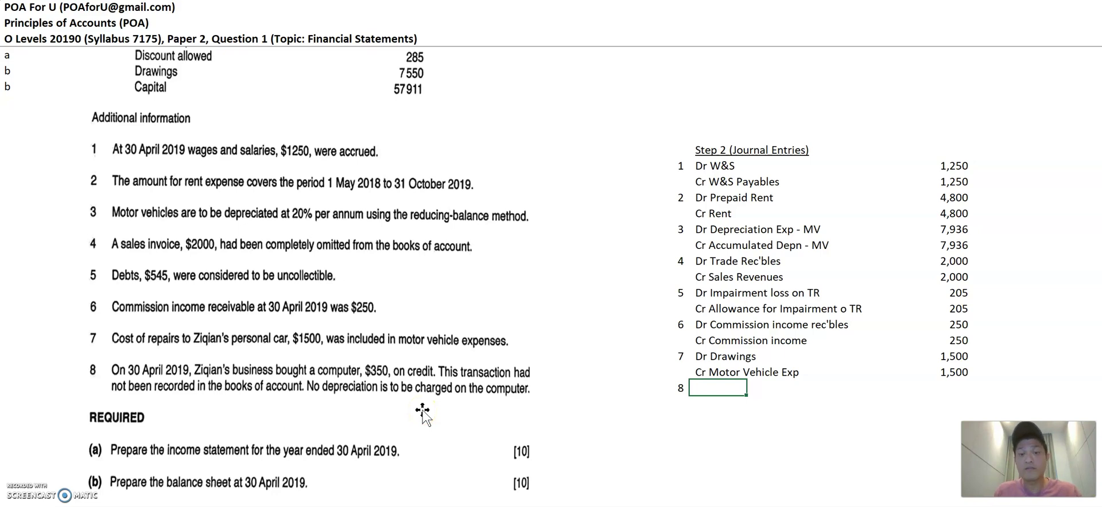
{"action": "type", "text": "Dr"}
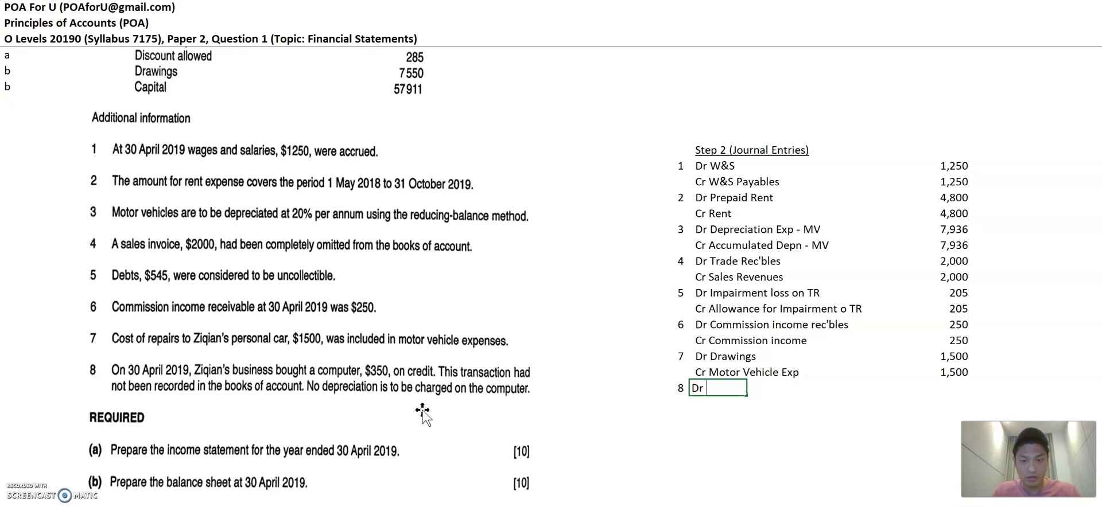
{"action": "type", "text": "Office Equp"}
{"action": "key", "text": "BackSpace"}
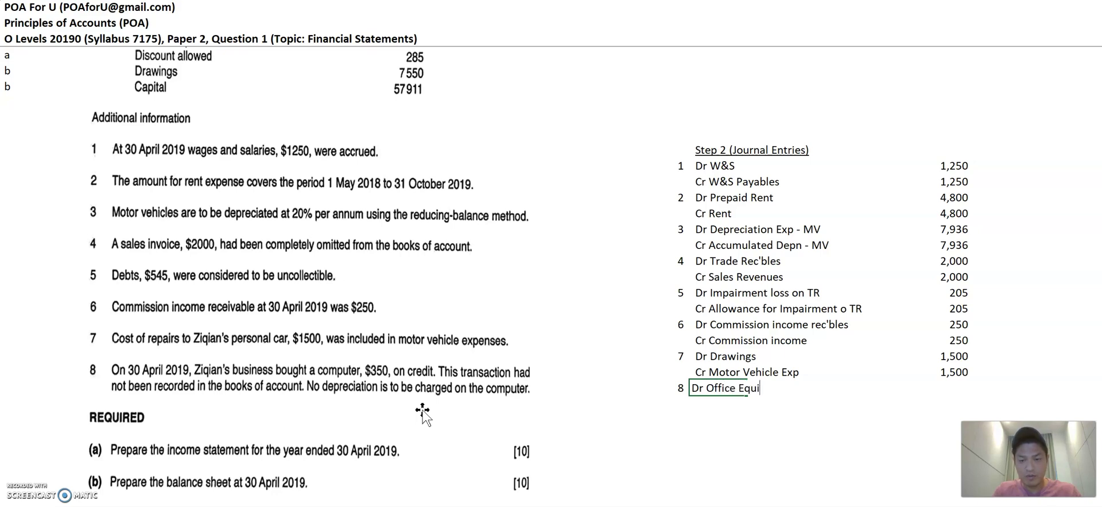
{"action": "type", "text": "ipment"}
{"action": "key", "text": "Return"}
{"action": "type", "text": "Cr "}
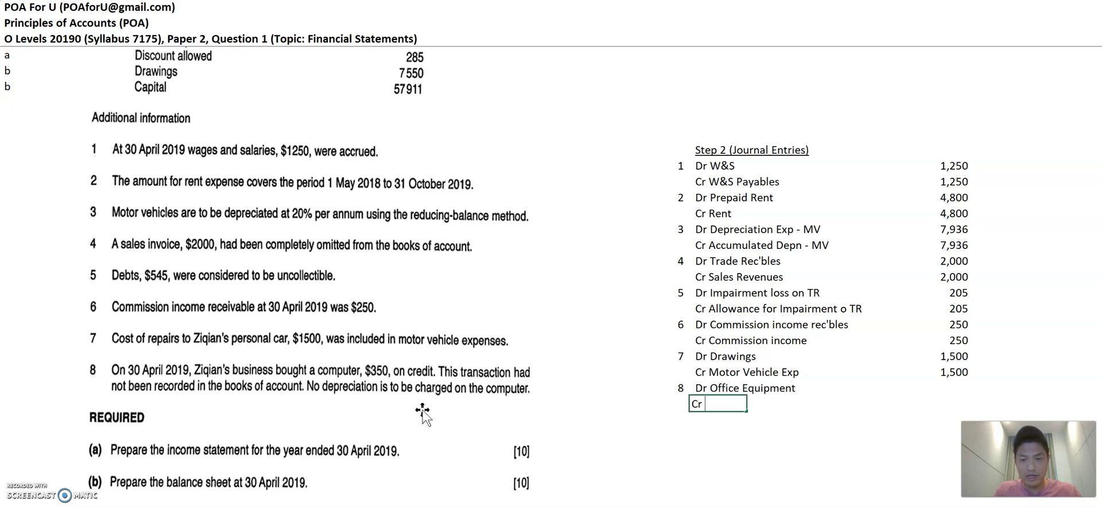
{"action": "type", "text": "Other payables"}
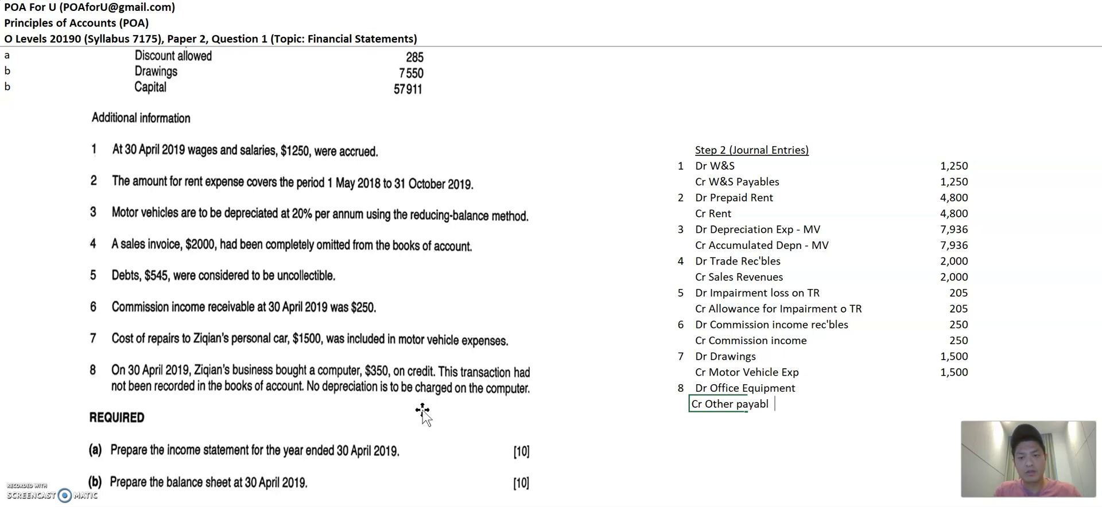
Set the debit amount of journal entry 8 to 350 and fill the same amount into its credit line
{"action": "key", "text": "Right"}
{"action": "key", "text": "Right"}
{"action": "key", "text": "Right"}
{"action": "key", "text": "Right"}
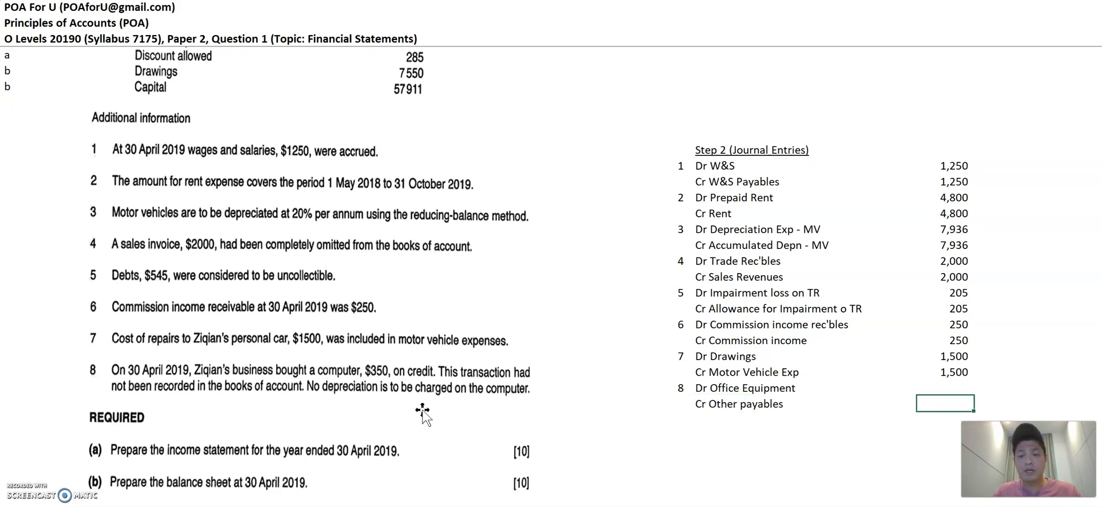
{"action": "key", "text": "Up"}
{"action": "type", "text": "350"}
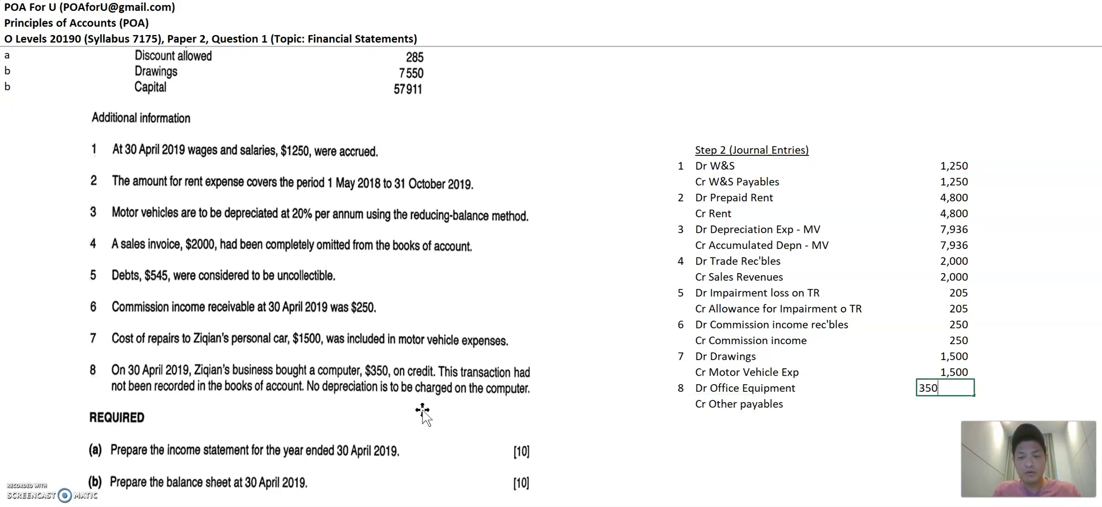
{"action": "key", "text": "Return"}
{"action": "key", "text": "ctrl+d"}
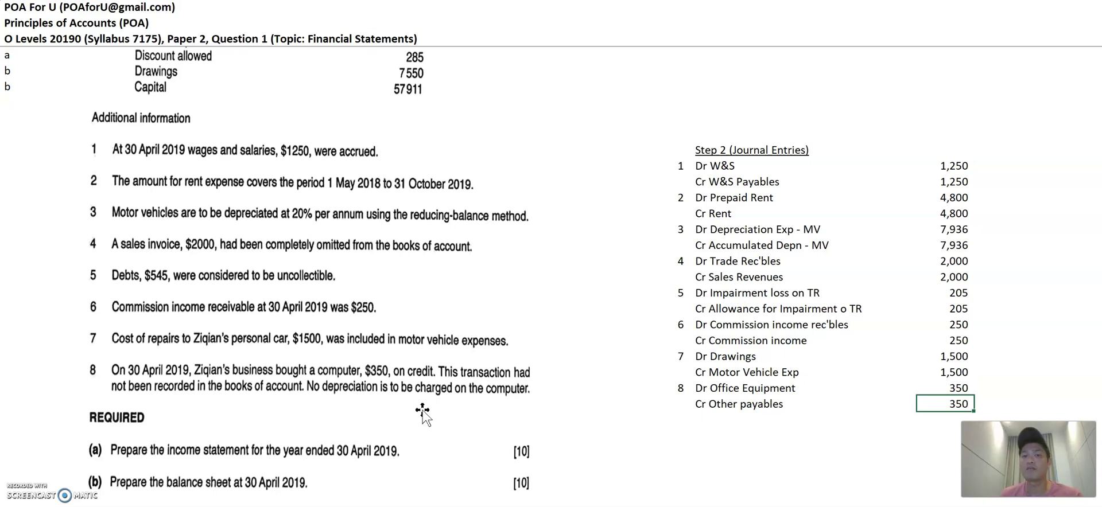